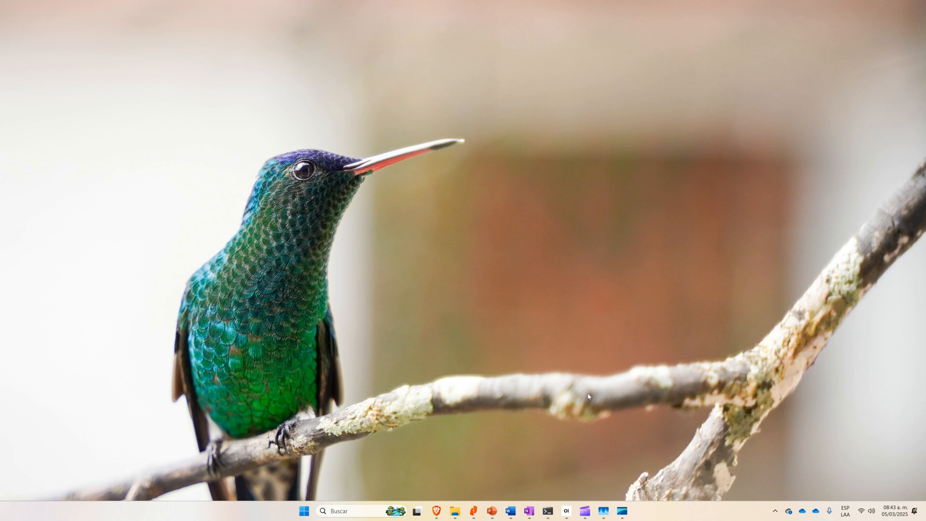
Open an Anaconda Prompt, then switch to File Explorer and copy the path of the StructPyn_Website folder
{"action": "mouse_move", "coordinate": [547, 511]}
{"action": "left_click", "coordinate": [499, 464]}
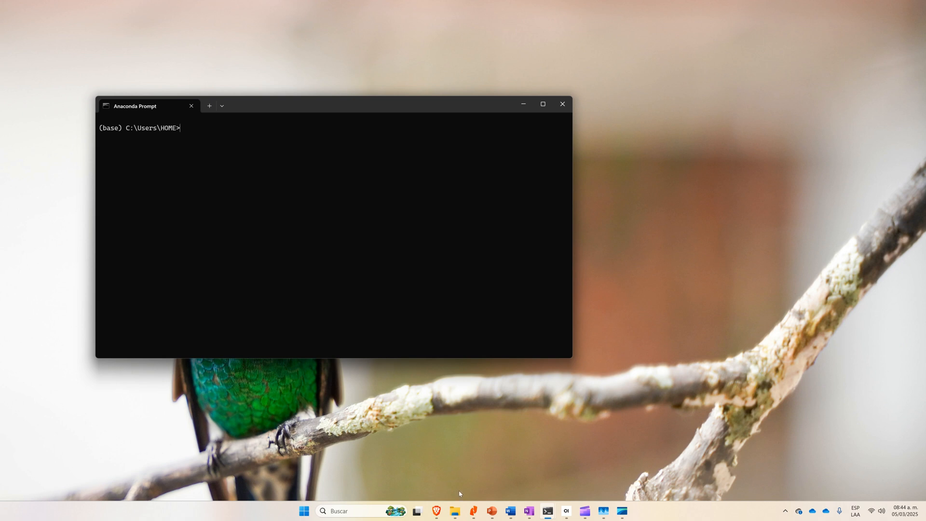
{"action": "mouse_move", "coordinate": [442, 512]}
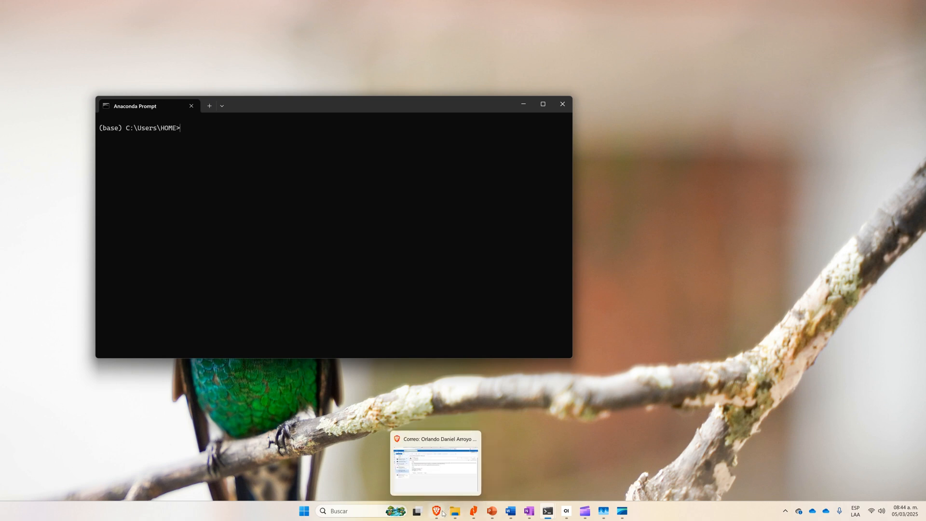
{"action": "left_click", "coordinate": [458, 511]}
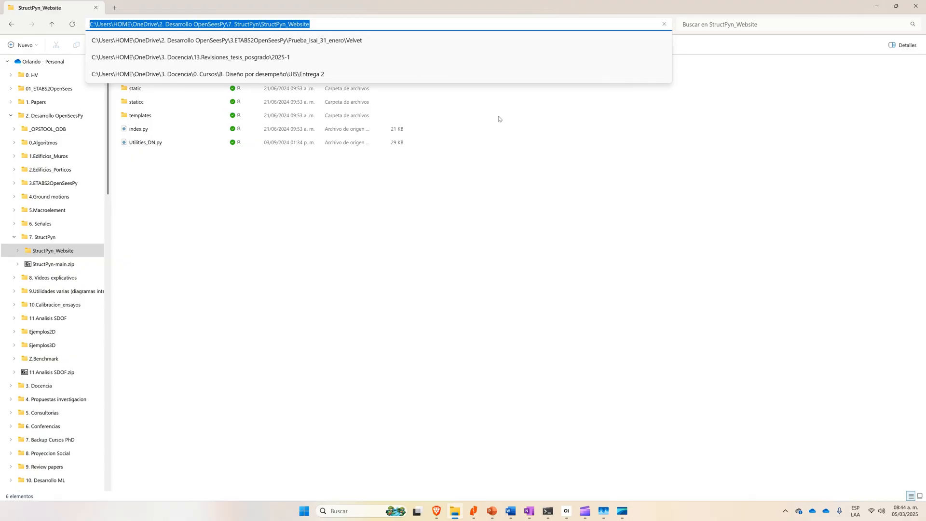
{"action": "left_click", "coordinate": [459, 224]}
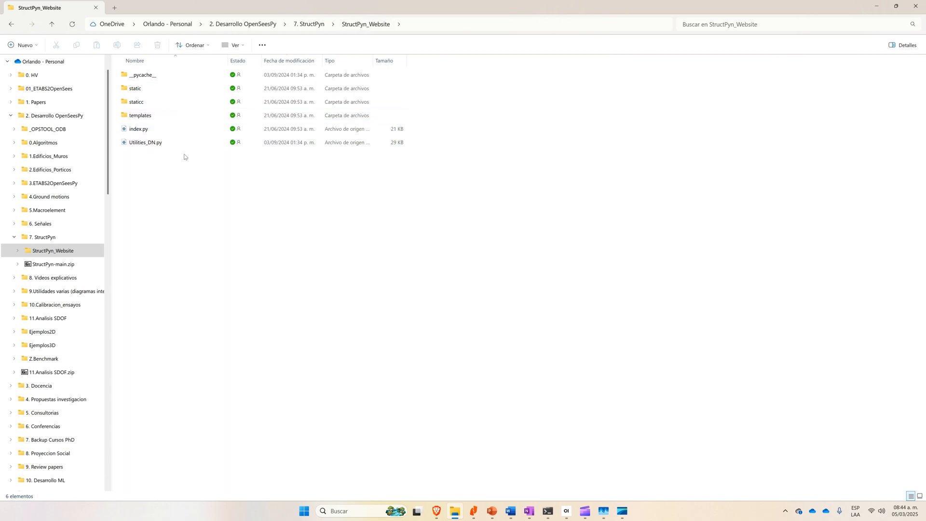
{"action": "left_click", "coordinate": [459, 24]}
{"action": "key", "text": "ctrl+c"}
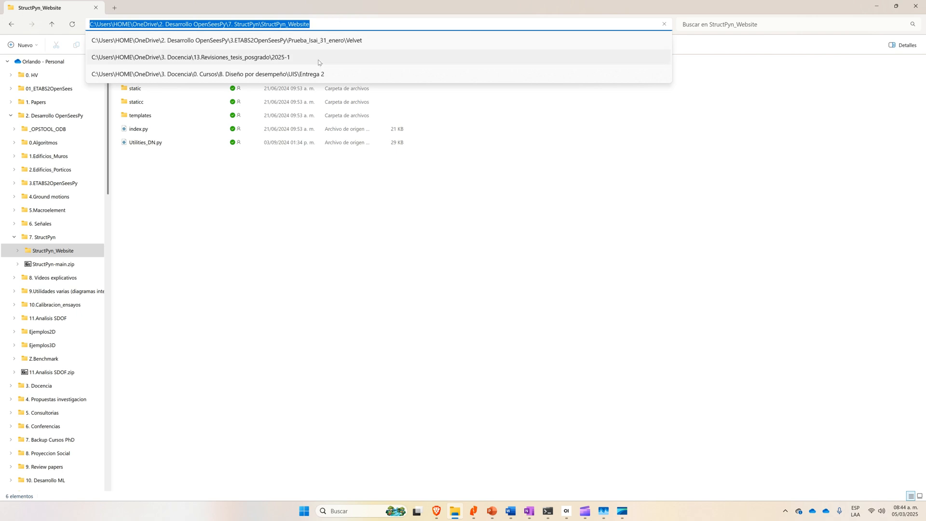
{"action": "left_click", "coordinate": [268, 186]}
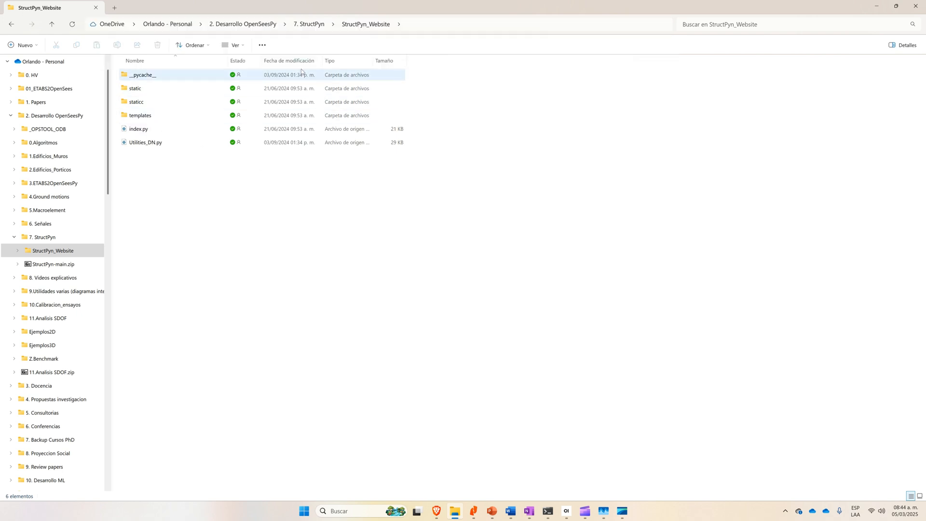
Change the Anaconda Prompt's working directory to the copied StructPyn_Website folder path with cd
{"action": "type", "text": "cd"}
{"action": "key", "text": "ctrl+v"}
{"action": "key", "text": "Return"}
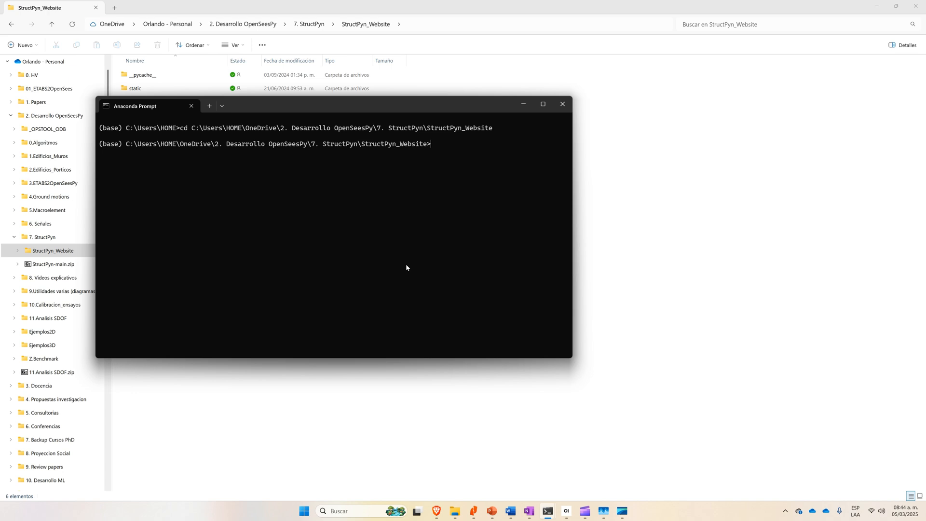
Start the local web server by running python index.py
{"action": "type", "text": "python "}
{"action": "type", "text": "index."}
{"action": "type", "text": "py"}
{"action": "key", "text": "Return"}
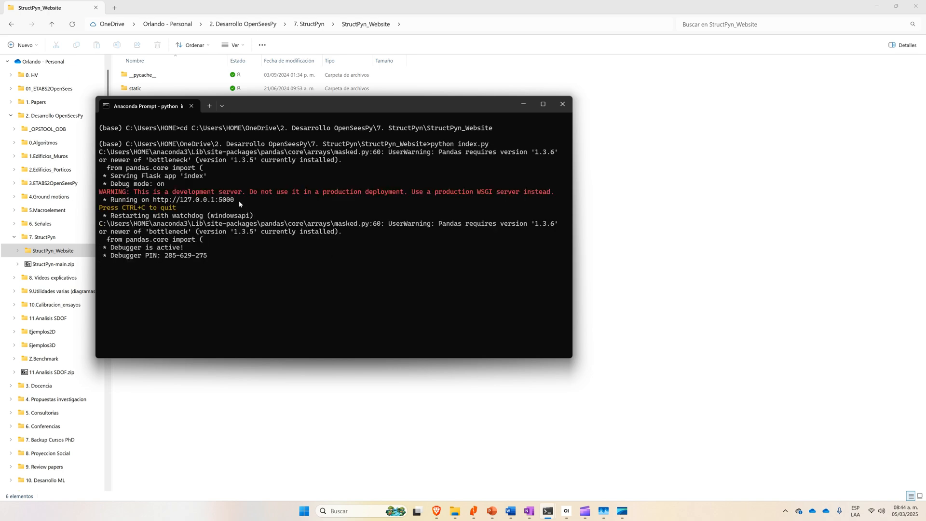
{"action": "left_click_drag", "start_coordinate": [237, 201], "coordinate": [153, 205]}
{"action": "key", "text": "ctrl+c"}
{"action": "mouse_move", "coordinate": [467, 511]}
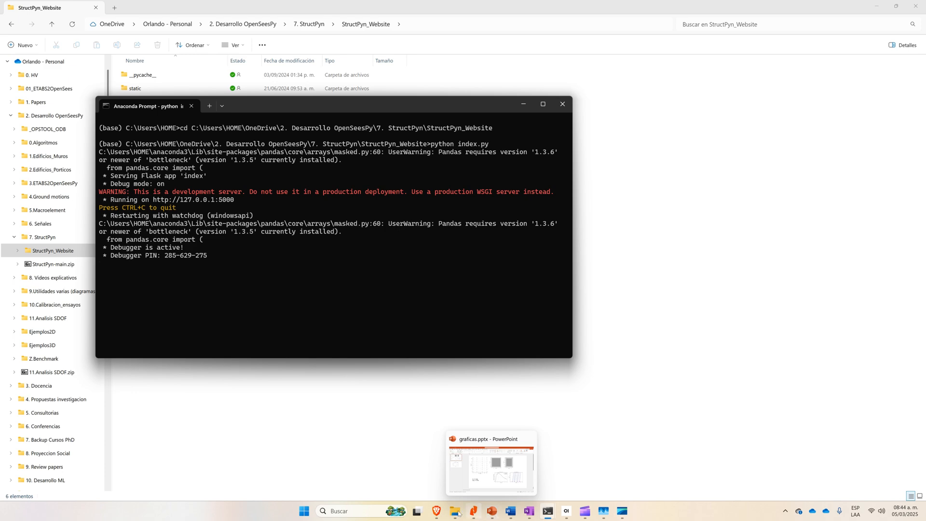
{"action": "right_click", "coordinate": [440, 511]}
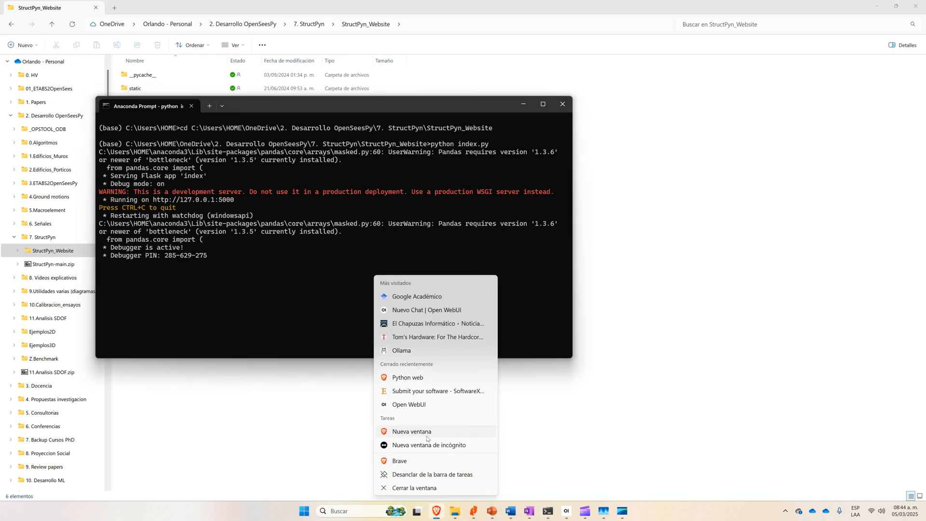
{"action": "left_click", "coordinate": [416, 459]}
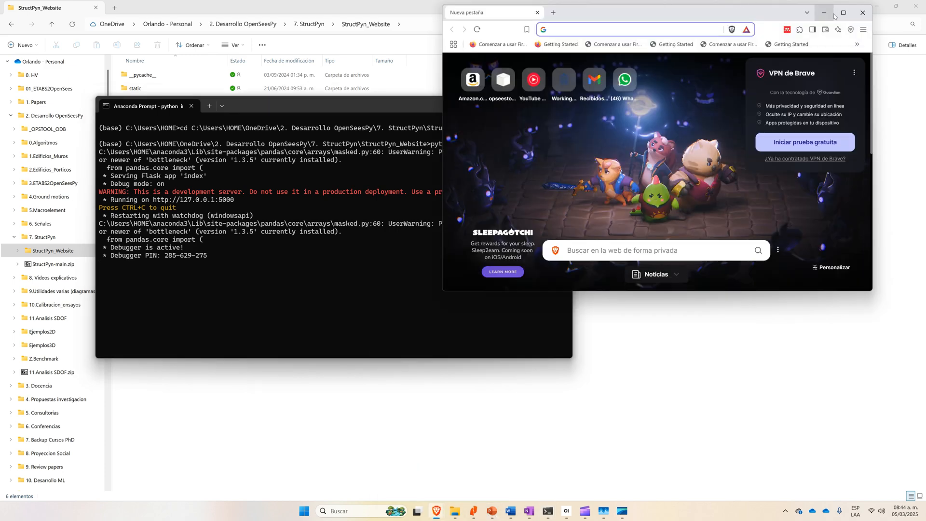
{"action": "left_click", "coordinate": [844, 11]}
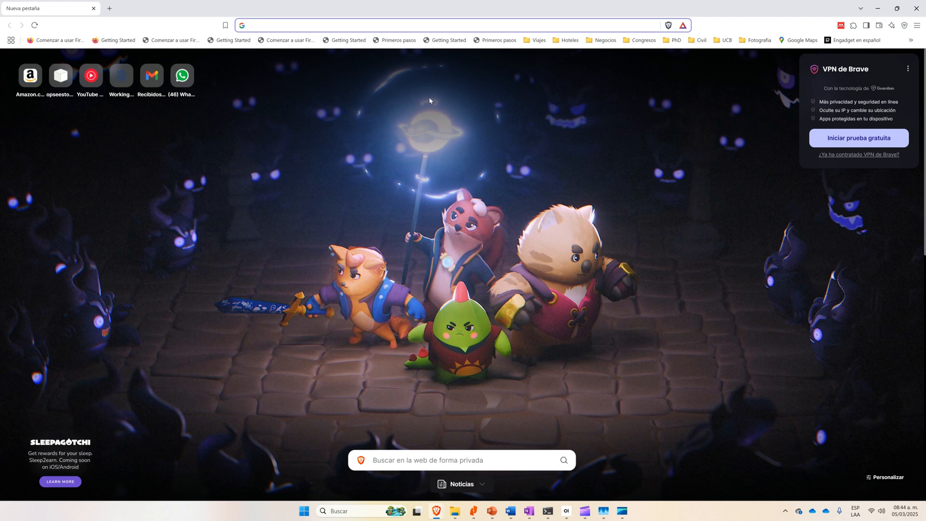
Load the copied local address and open StructPyn's reinforced concrete frame capacity curve generator
{"action": "key", "text": "ctrl+v"}
{"action": "key", "text": "Return"}
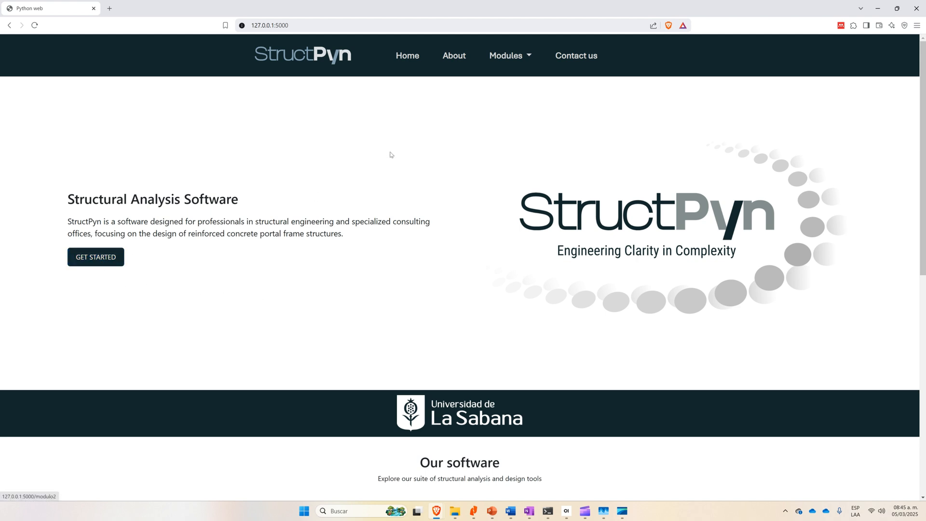
{"action": "left_click", "coordinate": [96, 259]}
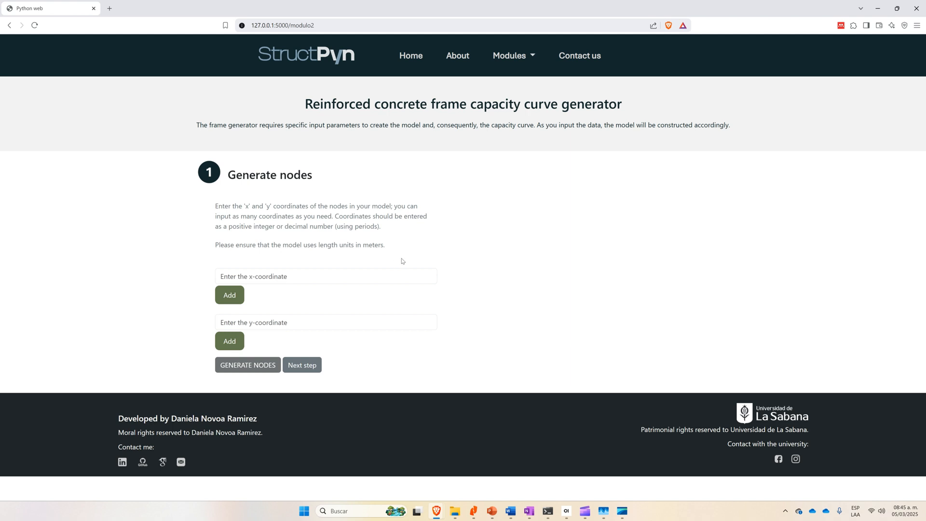
Enter 0 and 5 m as the first two x-coordinates of the frame nodes
{"action": "left_click", "coordinate": [276, 277]}
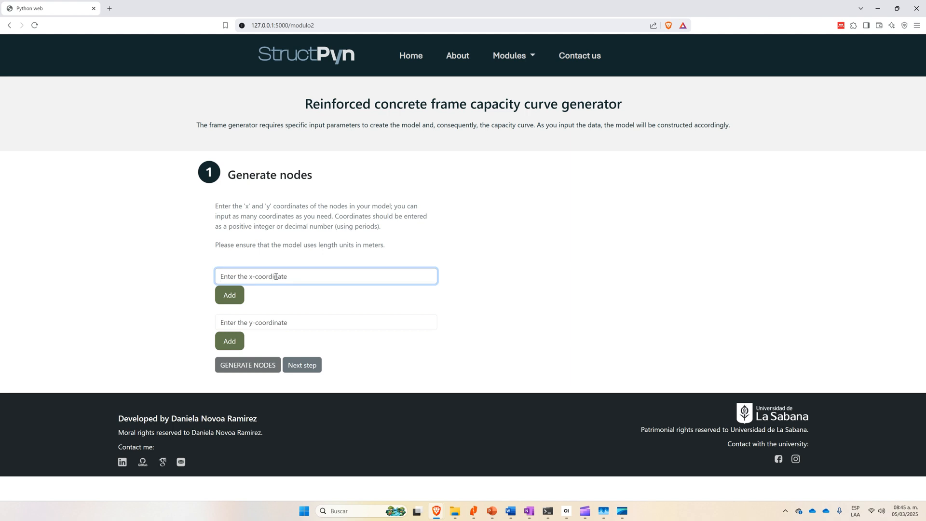
{"action": "type", "text": "0"}
{"action": "left_click", "coordinate": [236, 296]}
{"action": "left_click", "coordinate": [260, 301]}
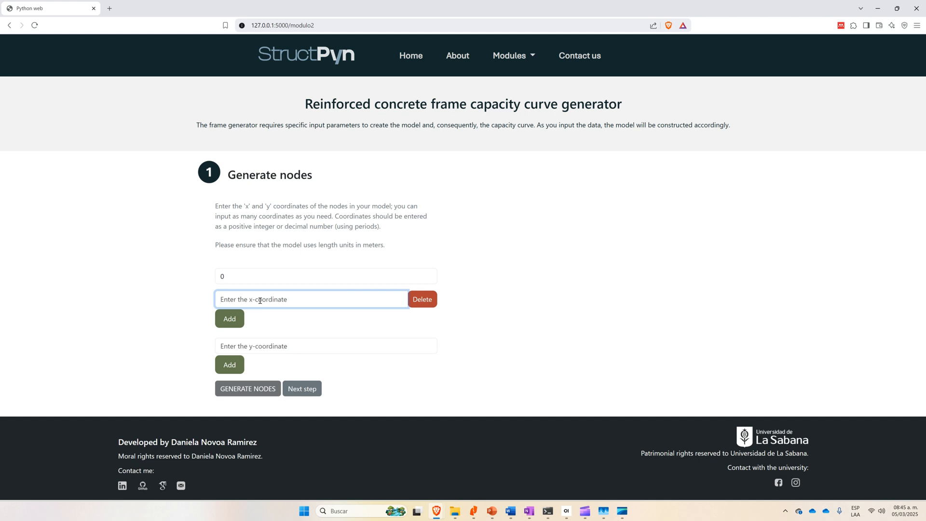
{"action": "type", "text": "5"}
Add a third and a fourth x-coordinate for the nodes, 12 and 18 m
{"action": "left_click", "coordinate": [230, 321]}
{"action": "left_click", "coordinate": [251, 327]}
{"action": "type", "text": "7"}
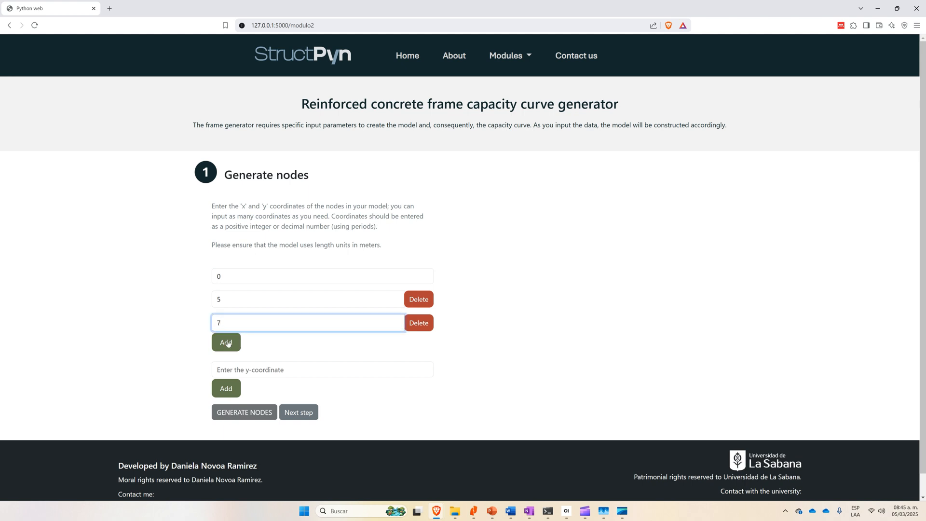
{"action": "left_click_drag", "start_coordinate": [234, 328], "coordinate": [205, 330]}
{"action": "type", "text": "12"}
{"action": "left_click", "coordinate": [230, 343]}
{"action": "left_click", "coordinate": [238, 346]}
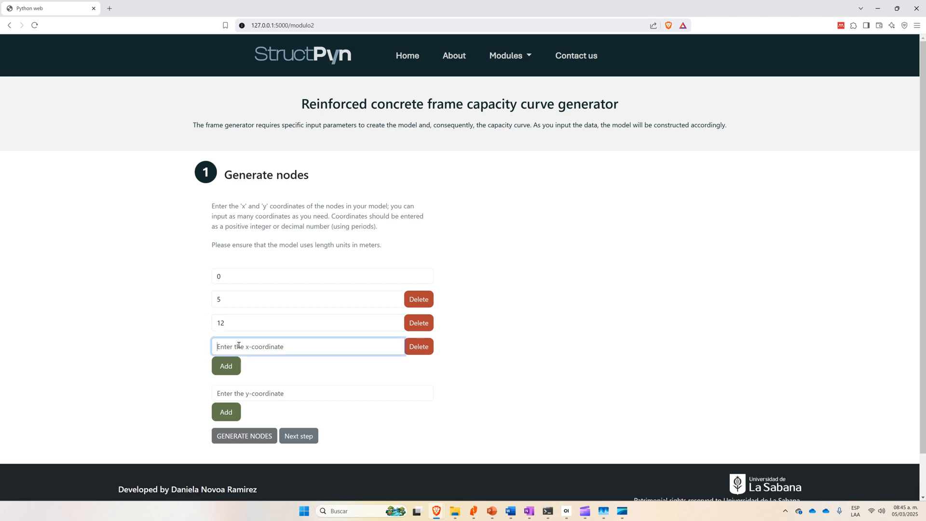
{"action": "type", "text": "18"}
Enter 0 and 3 m as the first two y-coordinates of the frame nodes
{"action": "scroll", "coordinate": [262, 368], "scroll_direction": "down", "scroll_amount": 2}
{"action": "left_click", "coordinate": [251, 347]}
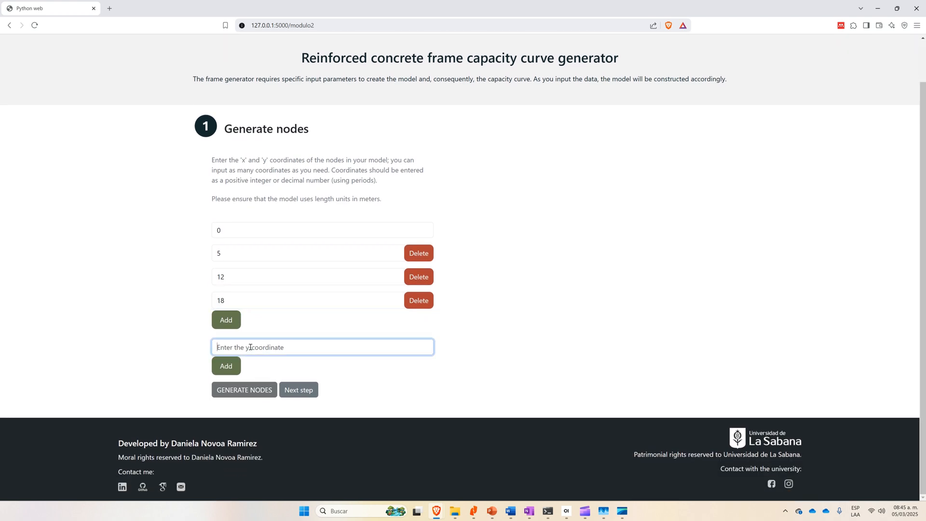
{"action": "type", "text": "0"}
{"action": "left_click", "coordinate": [227, 366]}
{"action": "left_click", "coordinate": [241, 370]}
{"action": "type", "text": "3"}
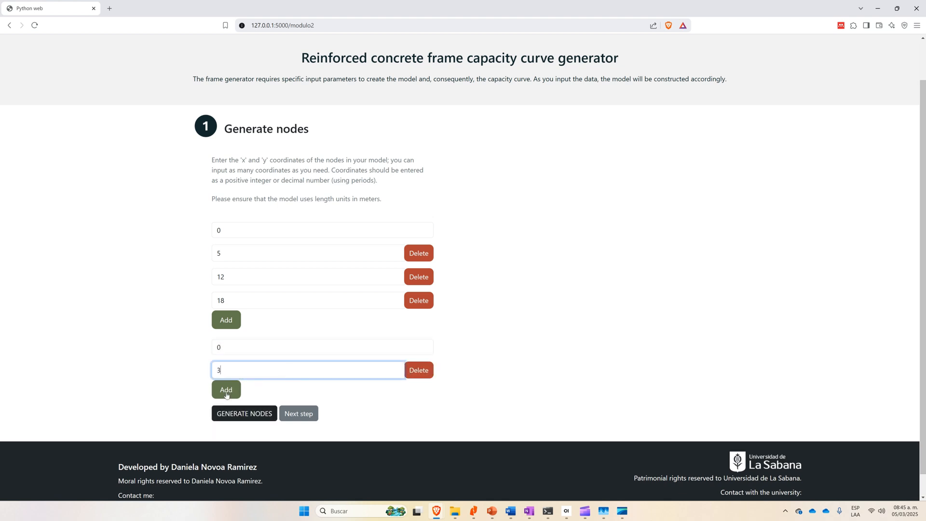
Add three more y-coordinates for the nodes: 6, 9 and 12 m
{"action": "left_click", "coordinate": [226, 388]}
{"action": "left_click", "coordinate": [242, 393]}
{"action": "type", "text": "6"}
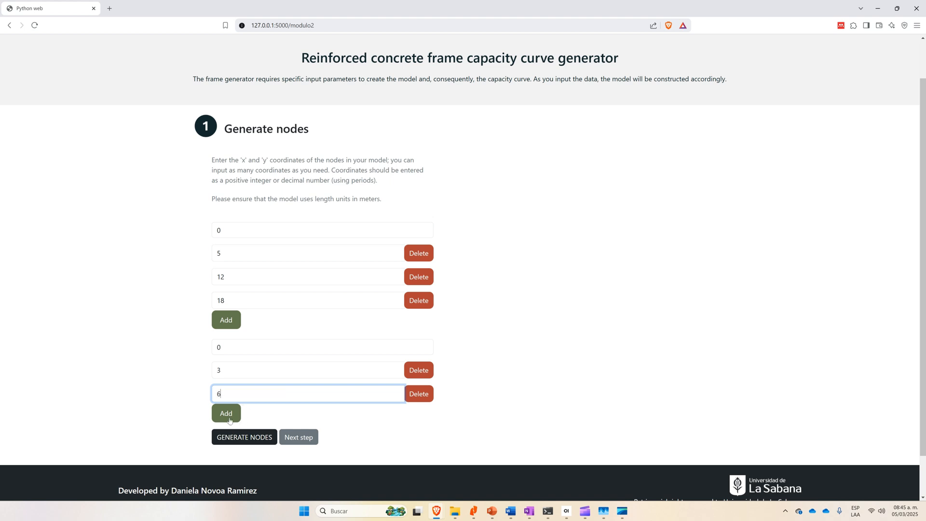
{"action": "left_click", "coordinate": [231, 421]}
{"action": "left_click", "coordinate": [244, 417]}
{"action": "type", "text": "9"}
{"action": "left_click", "coordinate": [235, 439]}
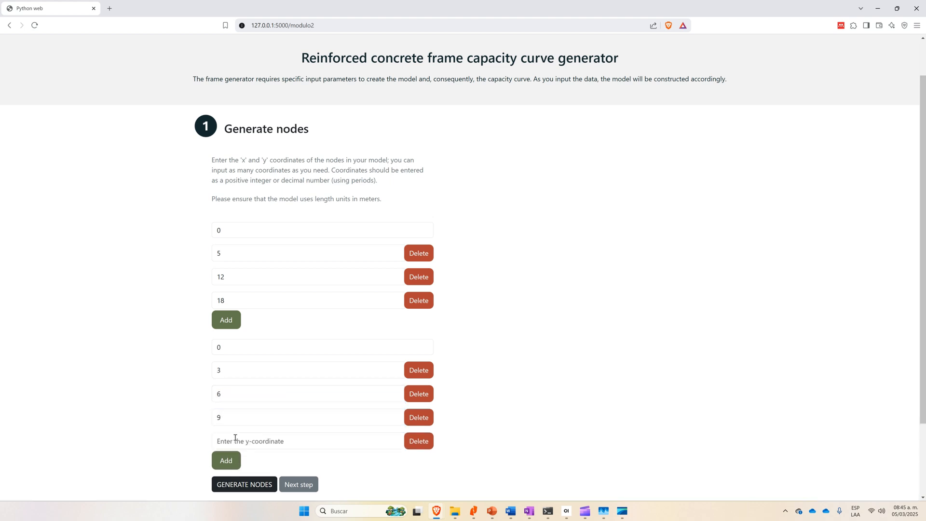
{"action": "left_click", "coordinate": [248, 441]}
{"action": "type", "text": "12"}
Add the last three y-coordinates for the nodes: 15, 18 and 21 m
{"action": "scroll", "coordinate": [247, 441], "scroll_direction": "down", "scroll_amount": 2}
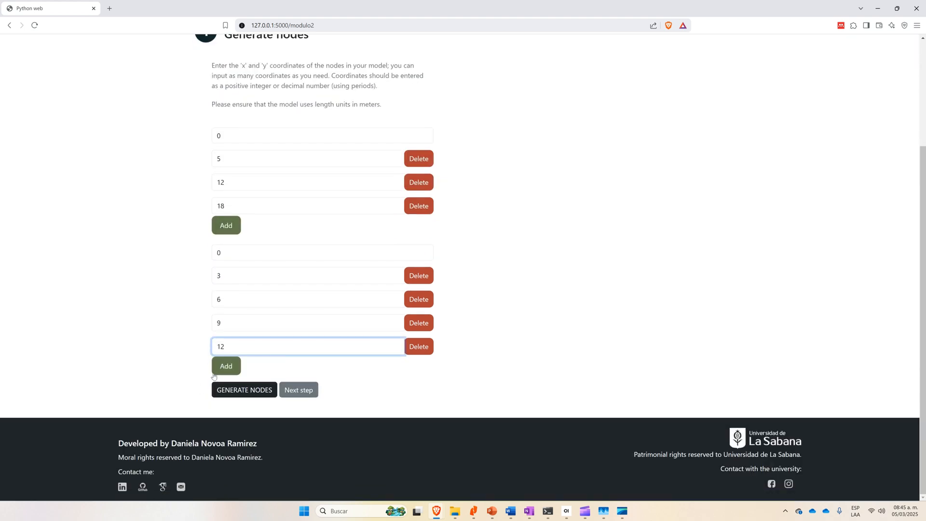
{"action": "left_click", "coordinate": [226, 366]}
{"action": "left_click", "coordinate": [242, 373]}
{"action": "type", "text": "15"}
{"action": "left_click", "coordinate": [226, 390]}
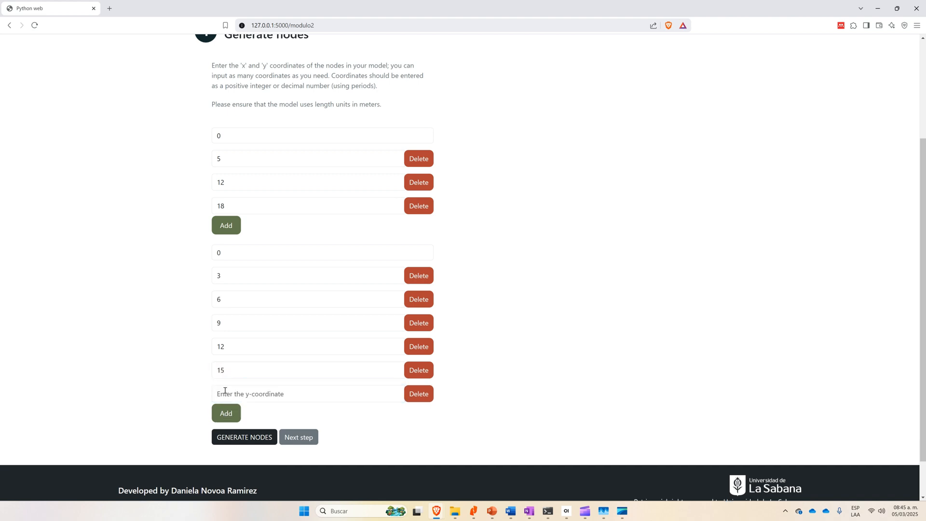
{"action": "left_click", "coordinate": [240, 394]}
{"action": "type", "text": "18"}
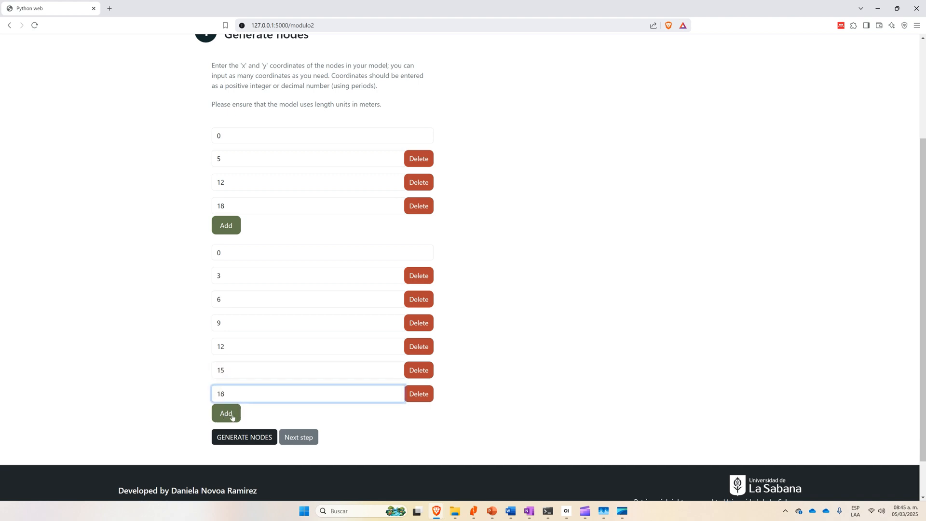
{"action": "left_click", "coordinate": [233, 415]}
{"action": "left_click", "coordinate": [241, 418]}
{"action": "type", "text": "21"}
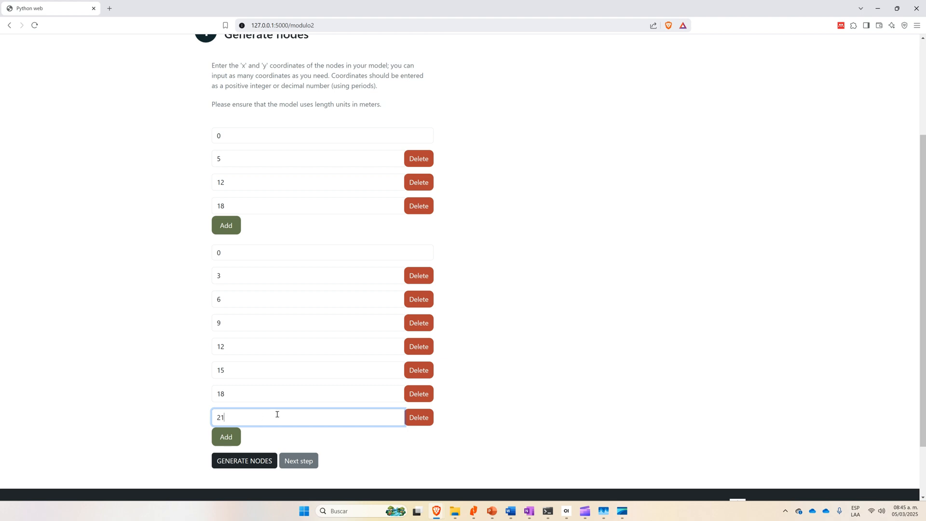
Generate the nodes from the entered coordinates and check them in the plot
{"action": "left_click", "coordinate": [248, 467]}
{"action": "scroll", "coordinate": [603, 331], "scroll_direction": "up", "scroll_amount": 2}
{"action": "scroll", "coordinate": [603, 331], "scroll_direction": "up", "scroll_amount": 1}
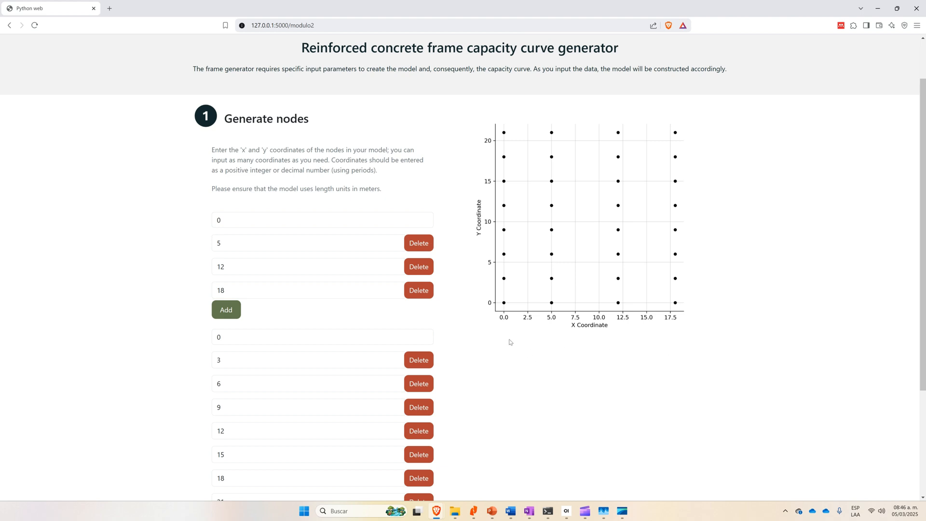
Proceed to the mass assignment page and set the spectral design acceleration to 0.125 g
{"action": "scroll", "coordinate": [505, 411], "scroll_direction": "down", "scroll_amount": 3}
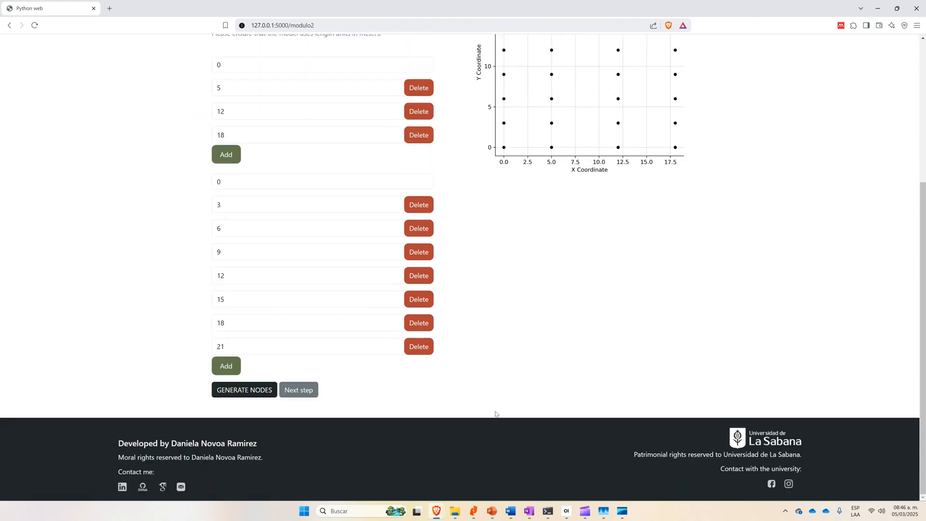
{"action": "left_click", "coordinate": [296, 391]}
{"action": "left_click", "coordinate": [496, 90]}
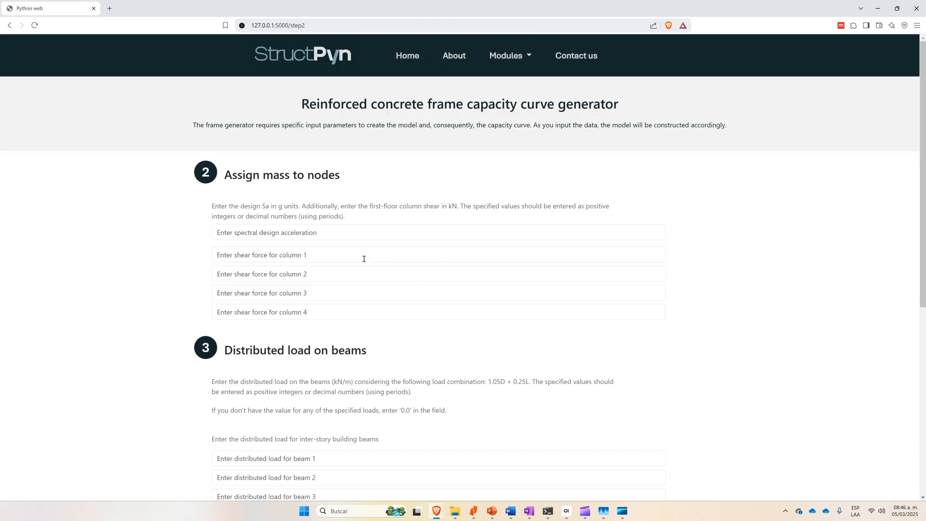
{"action": "left_click", "coordinate": [339, 231]}
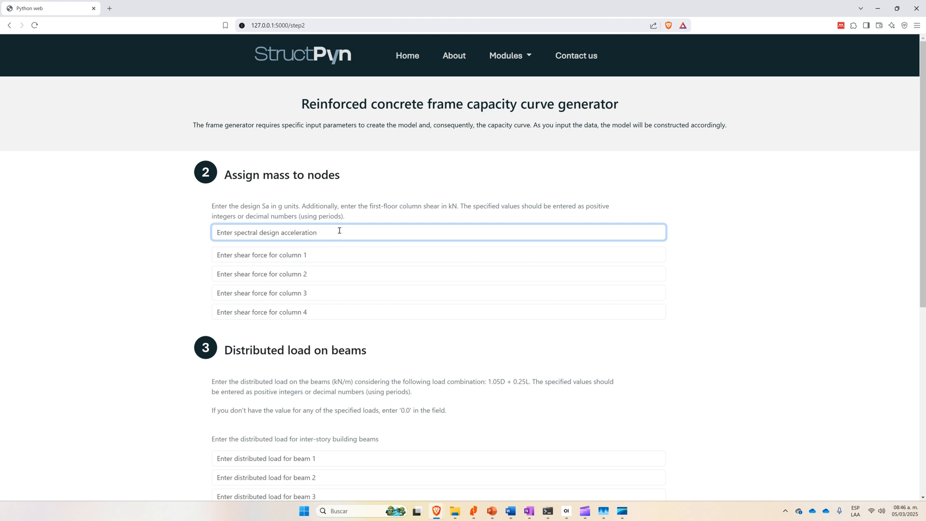
{"action": "type", "text": "0.125"}
Set the first-floor shear force to 130 kN for each of columns 1 to 4
{"action": "left_click", "coordinate": [235, 254]}
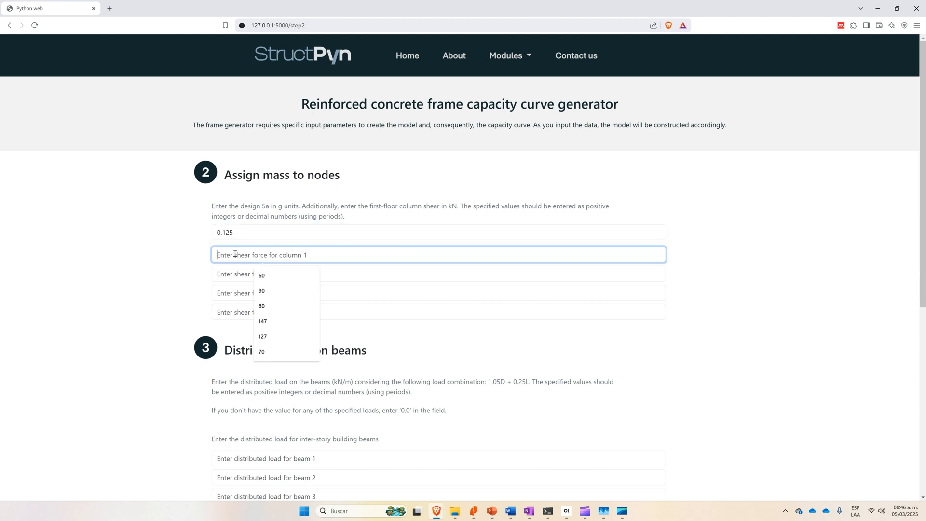
{"action": "type", "text": "130"}
{"action": "key", "text": "Tab"}
{"action": "type", "text": "130"}
{"action": "key", "text": "Tab"}
{"action": "type", "text": "130"}
{"action": "key", "text": "Tab"}
{"action": "type", "text": "130"}
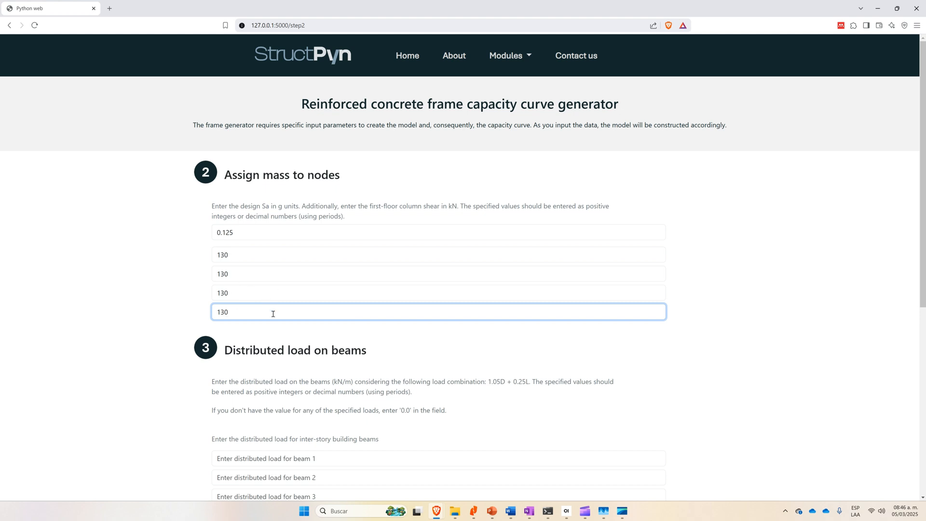
Set the distributed load of inter-story beams 1, 2 and 3 to 30 kN/m each
{"action": "scroll", "coordinate": [273, 314], "scroll_direction": "down", "scroll_amount": 3}
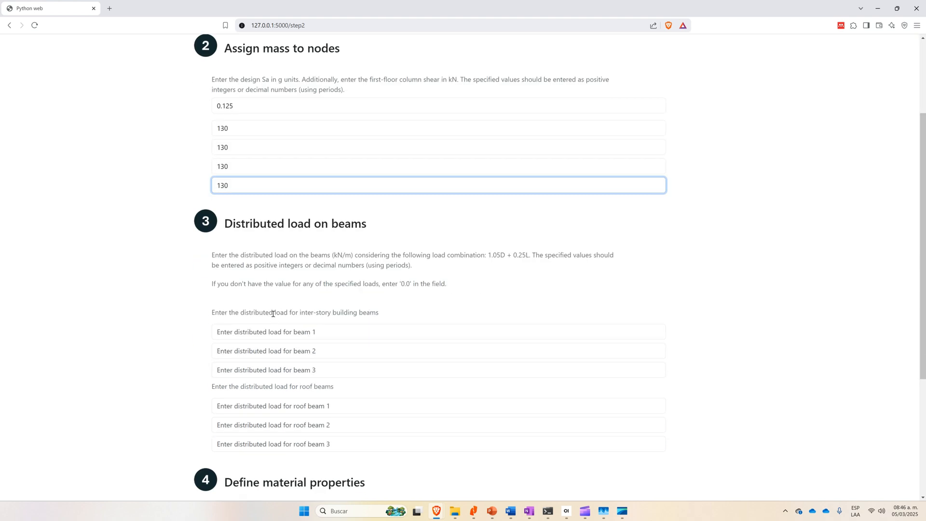
{"action": "scroll", "coordinate": [274, 314], "scroll_direction": "down", "scroll_amount": 2}
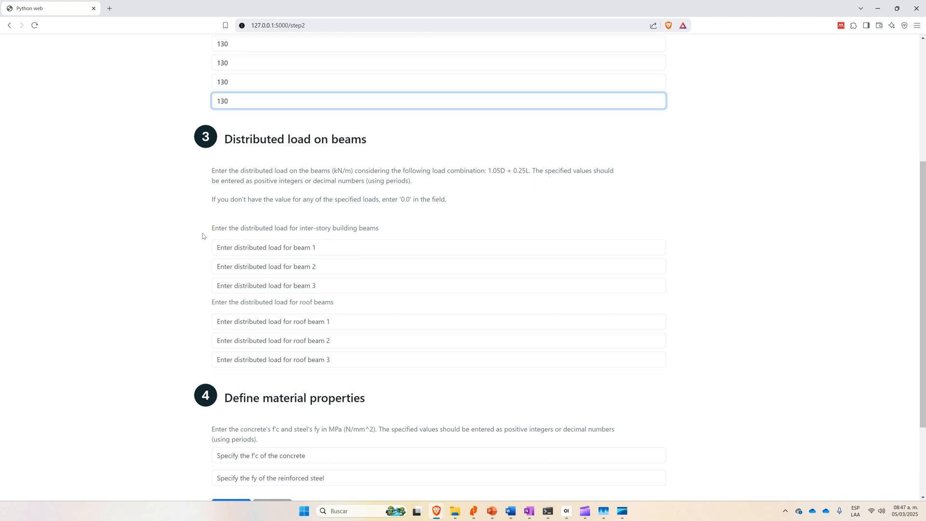
{"action": "left_click", "coordinate": [315, 248]}
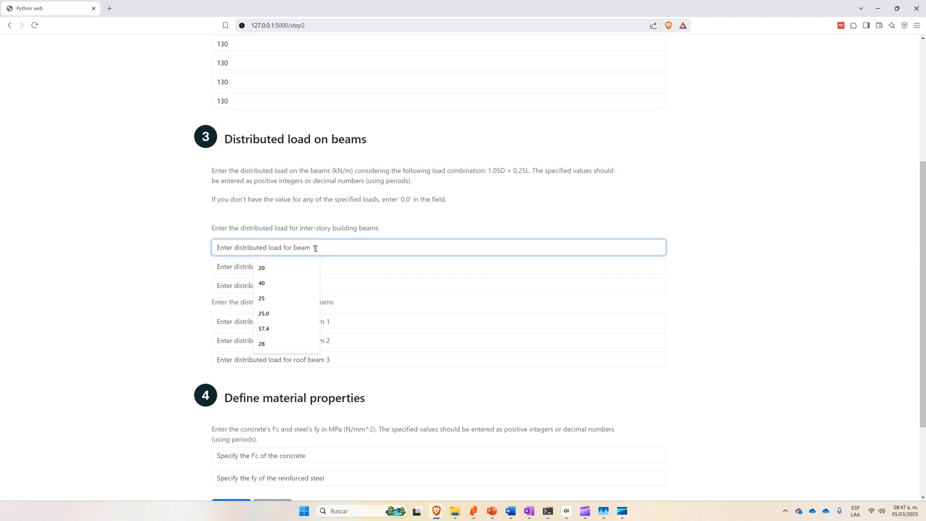
{"action": "type", "text": "30"}
{"action": "key", "text": "Tab"}
{"action": "type", "text": "30"}
{"action": "key", "text": "Tab"}
{"action": "type", "text": "30"}
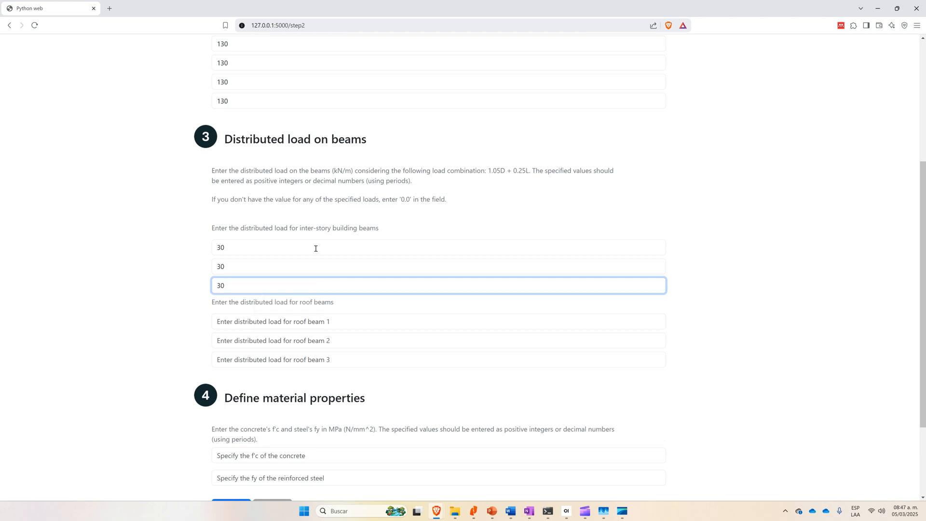
Set the distributed load of roof beams 1, 2 and 3 to 10 kN/m each
{"action": "key", "text": "Tab"}
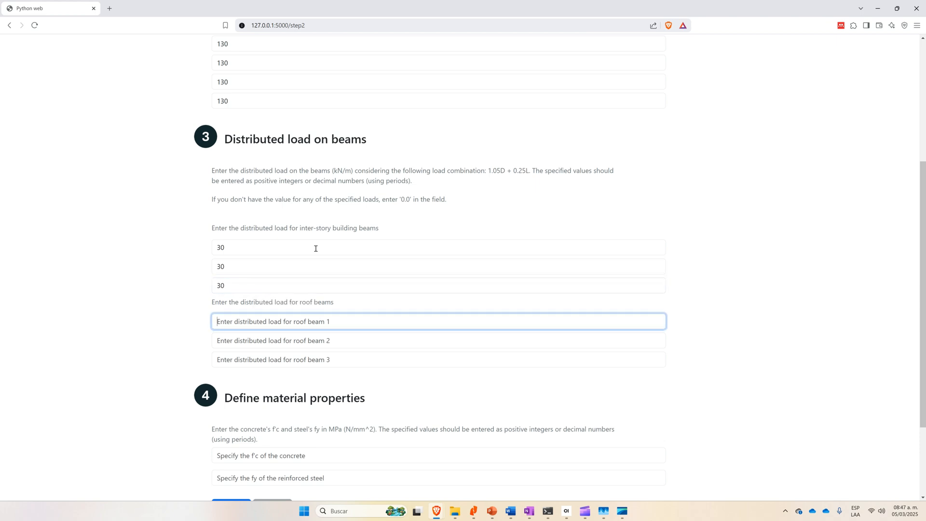
{"action": "type", "text": "10"}
{"action": "key", "text": "Tab"}
{"action": "type", "text": "10"}
{"action": "key", "text": "Tab"}
{"action": "type", "text": "10"}
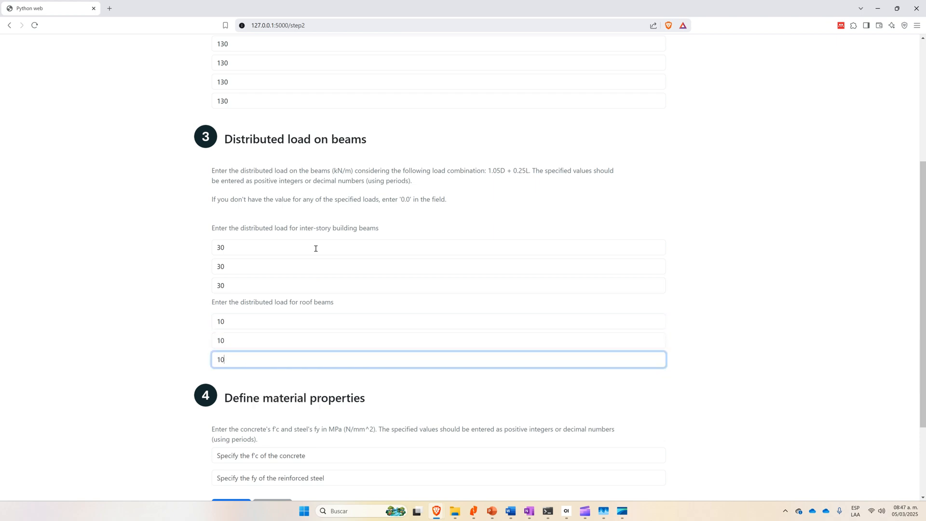
{"action": "left_click", "coordinate": [174, 325]}
Define the material properties with a concrete f'c of 28 MPa and a reinforcing steel fy of 420 MPa
{"action": "scroll", "coordinate": [295, 333], "scroll_direction": "down", "scroll_amount": 3}
{"action": "left_click", "coordinate": [309, 333]}
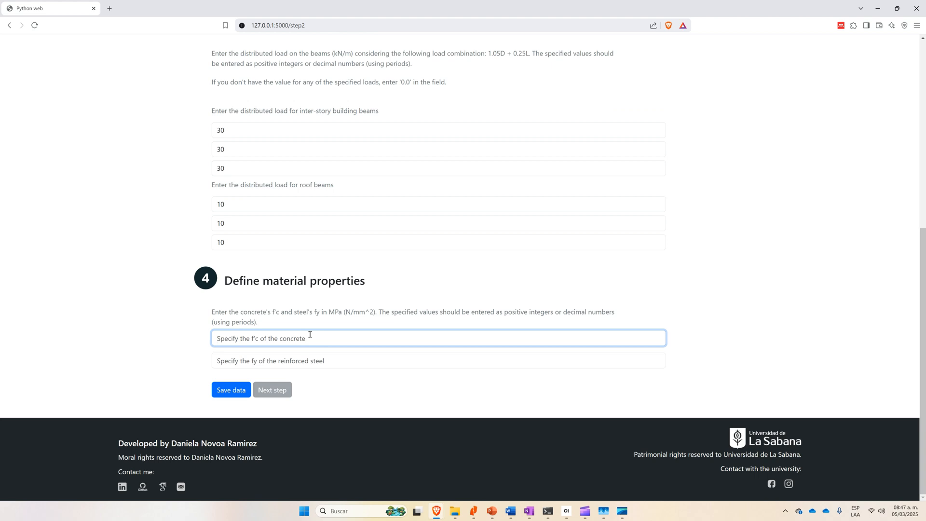
{"action": "type", "text": "28"}
{"action": "left_click", "coordinate": [235, 362]}
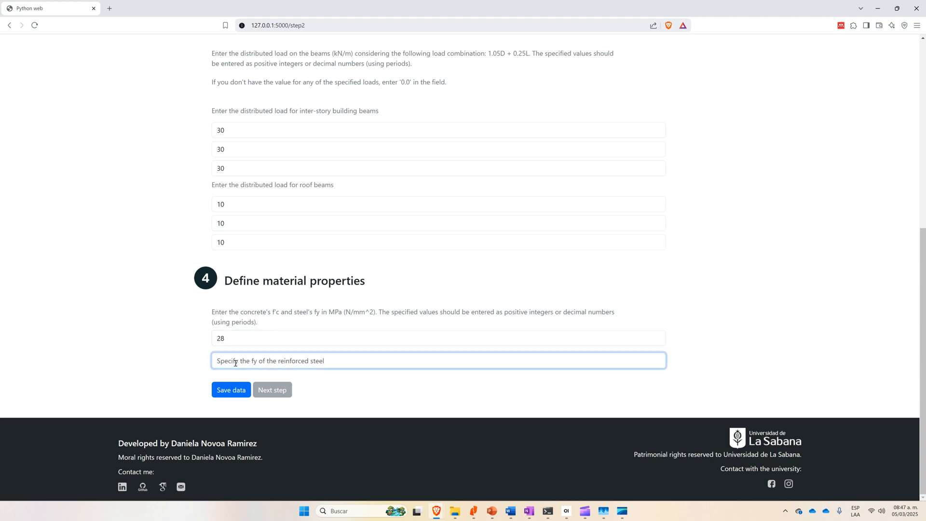
{"action": "type", "text": "420"}
Save the mass, load and material data and proceed to the column section definition
{"action": "left_click", "coordinate": [235, 391]}
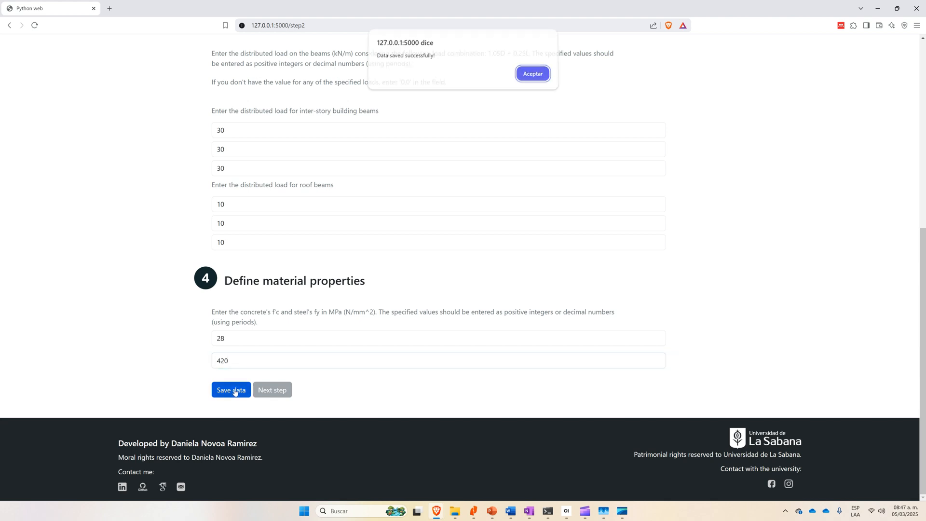
{"action": "left_click", "coordinate": [531, 73]}
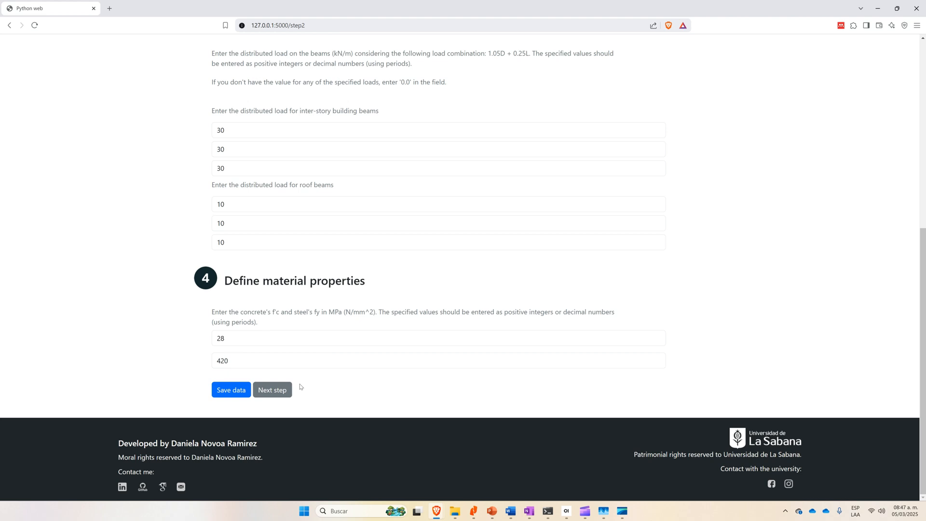
{"action": "left_click", "coordinate": [276, 394]}
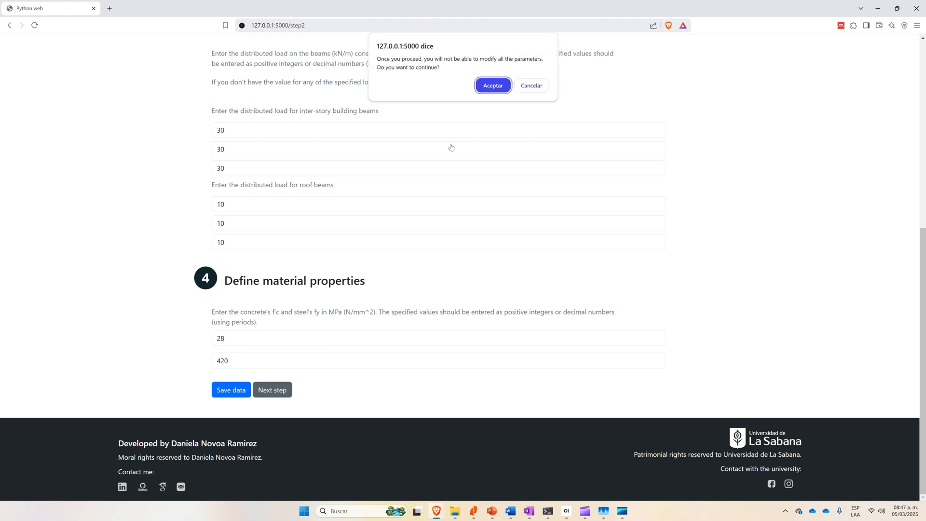
{"action": "left_click", "coordinate": [493, 89]}
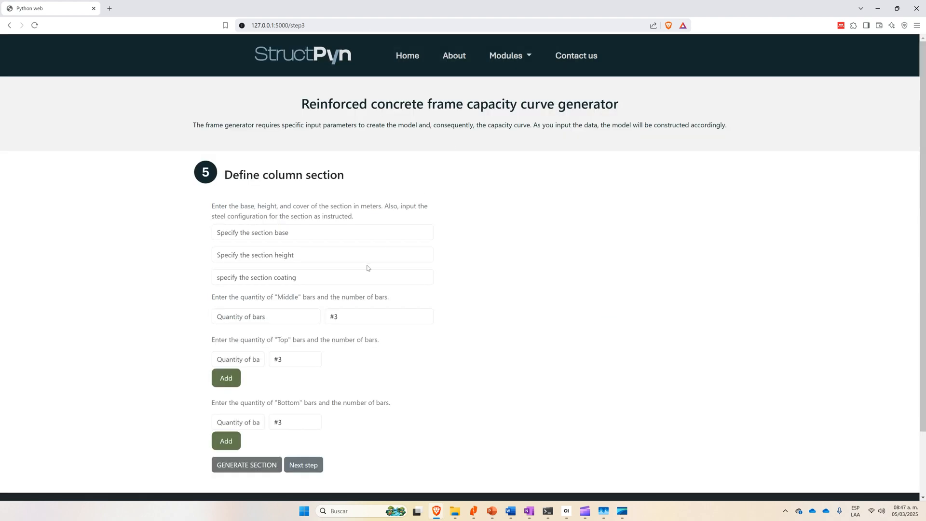
Set the column section to a 0.7 m base, 0.7 m height and 0.05 m cover
{"action": "left_click", "coordinate": [312, 233]}
{"action": "type", "text": "0.7"}
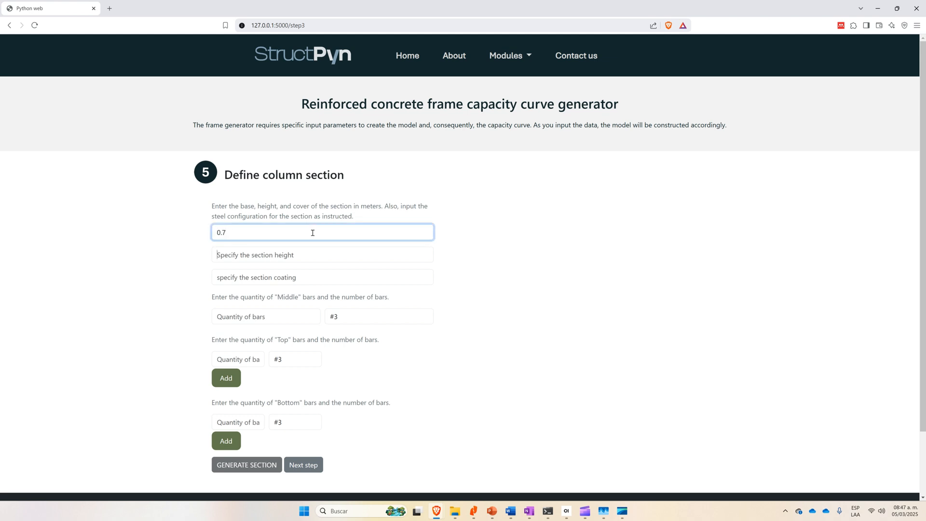
{"action": "key", "text": "Tab"}
{"action": "type", "text": "0"}
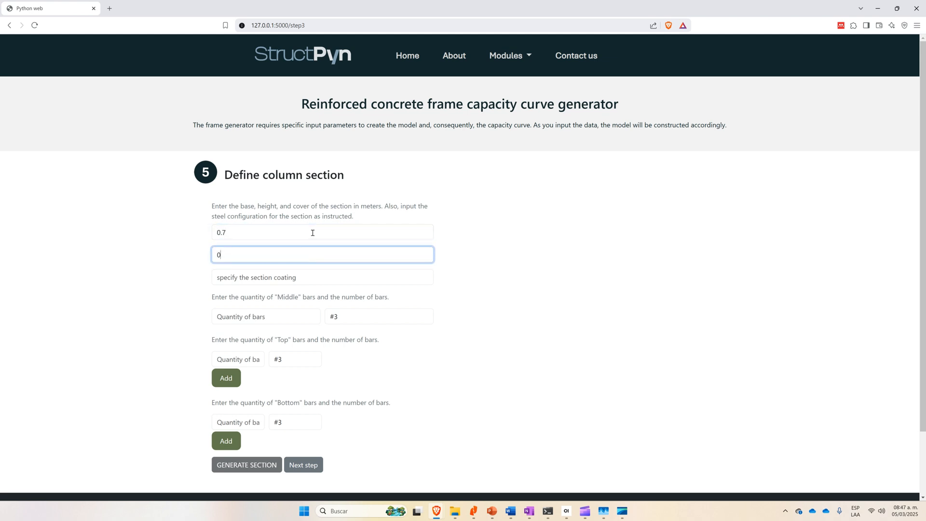
{"action": "type", "text": ".7"}
{"action": "key", "text": "Tab"}
{"action": "type", "text": "0.05"}
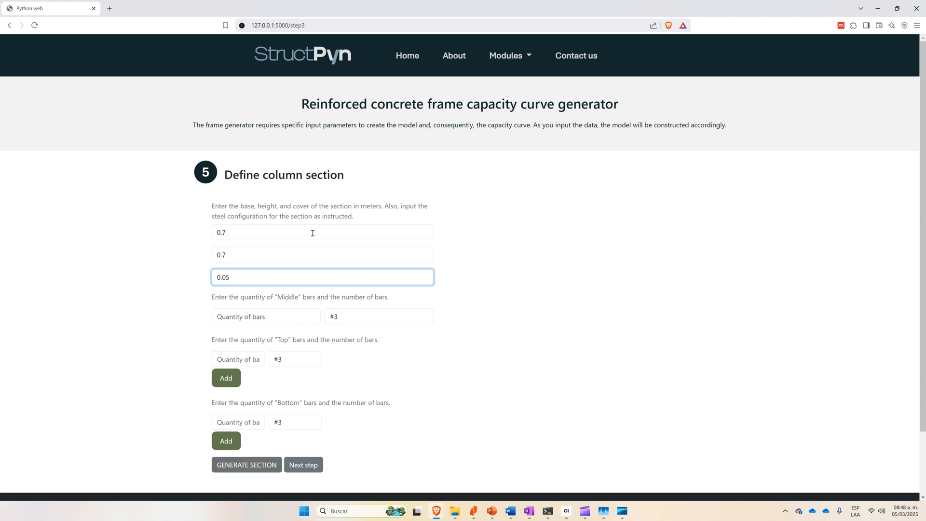
Set the column's middle reinforcement to 8 bars of size #6
{"action": "left_click", "coordinate": [247, 319]}
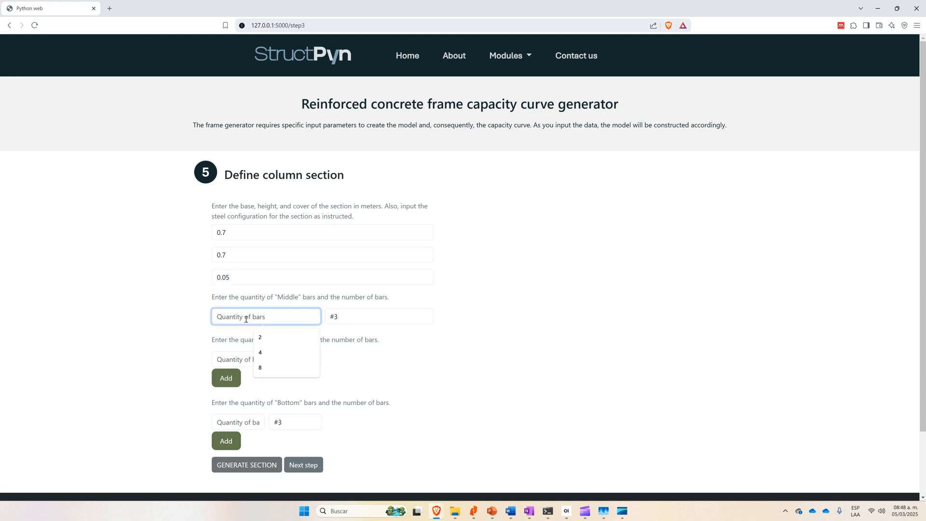
{"action": "left_click", "coordinate": [341, 316]}
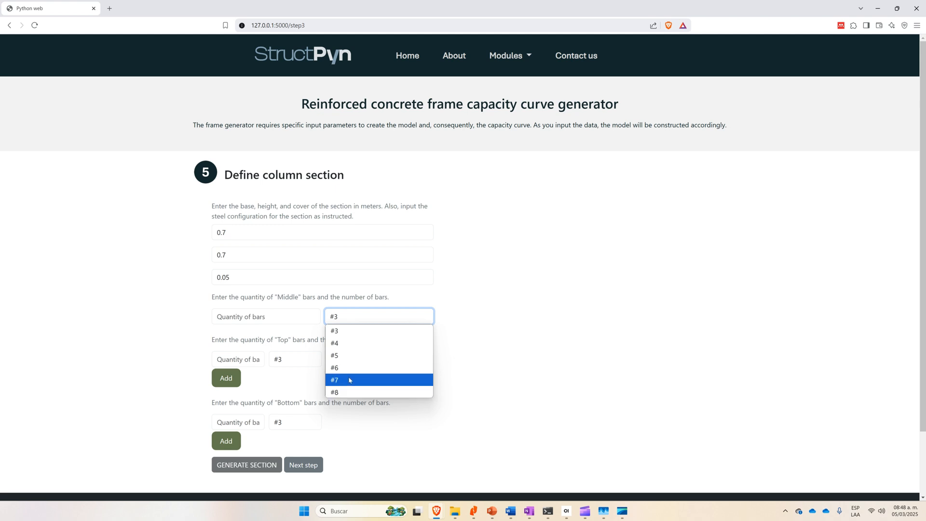
{"action": "left_click", "coordinate": [337, 368]}
{"action": "left_click", "coordinate": [270, 316]}
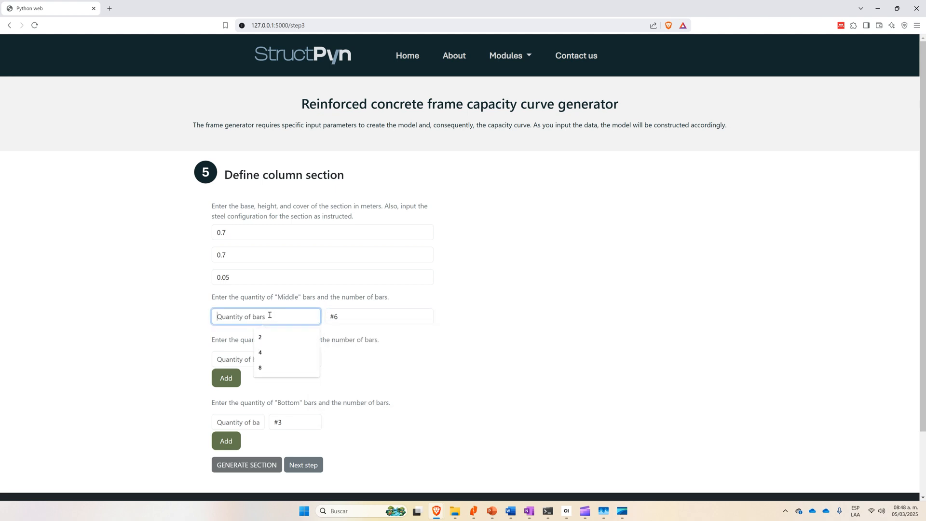
{"action": "type", "text": "8"}
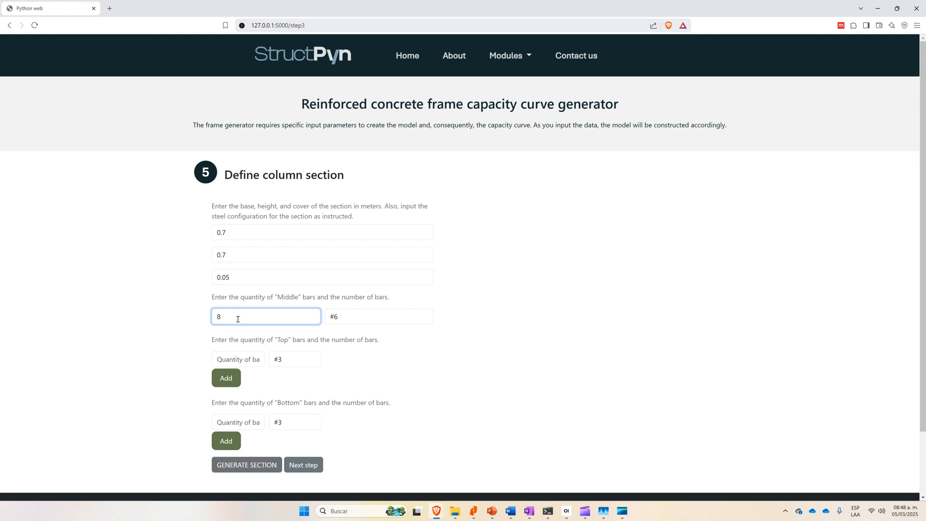
Set the column's top and bottom reinforcement to 8 bars of size #6 each
{"action": "left_click", "coordinate": [236, 359]}
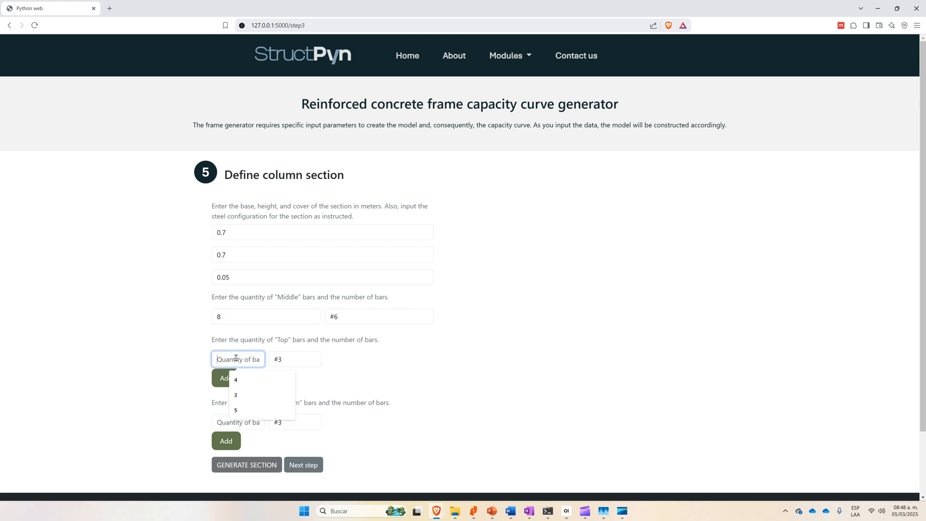
{"action": "type", "text": "8"}
{"action": "left_click", "coordinate": [302, 359]}
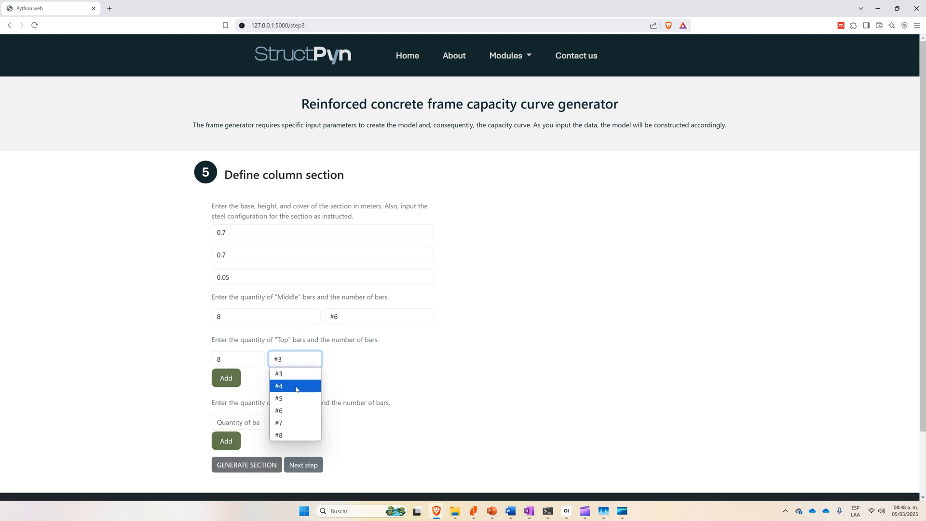
{"action": "left_click", "coordinate": [286, 410]}
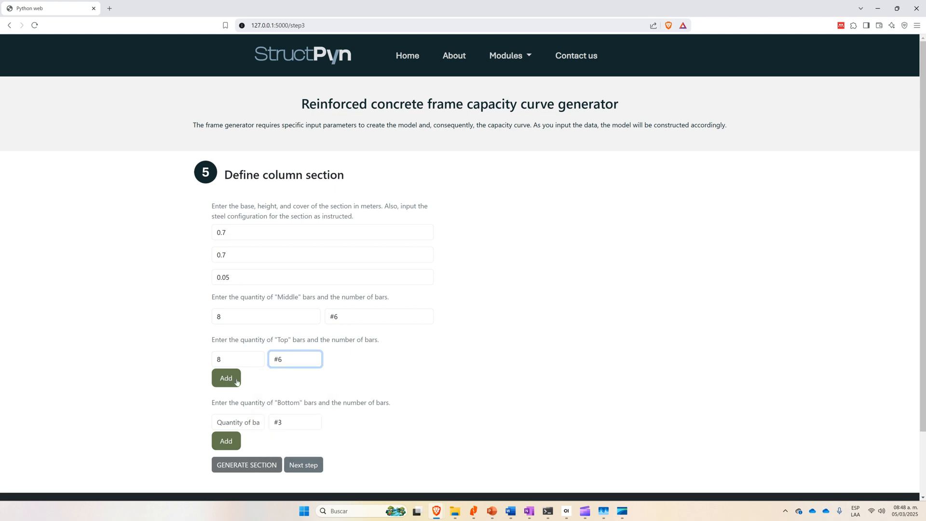
{"action": "left_click", "coordinate": [241, 422]}
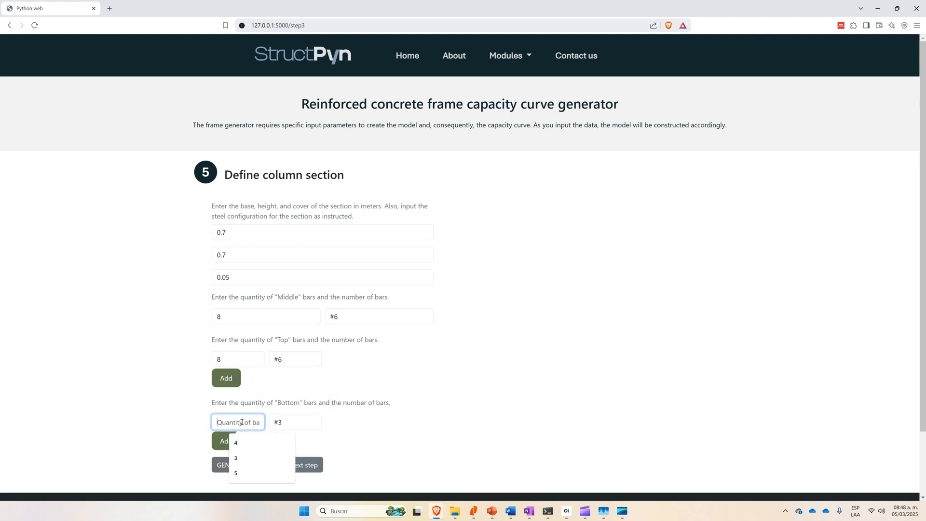
{"action": "type", "text": "8"}
{"action": "left_click", "coordinate": [291, 422]}
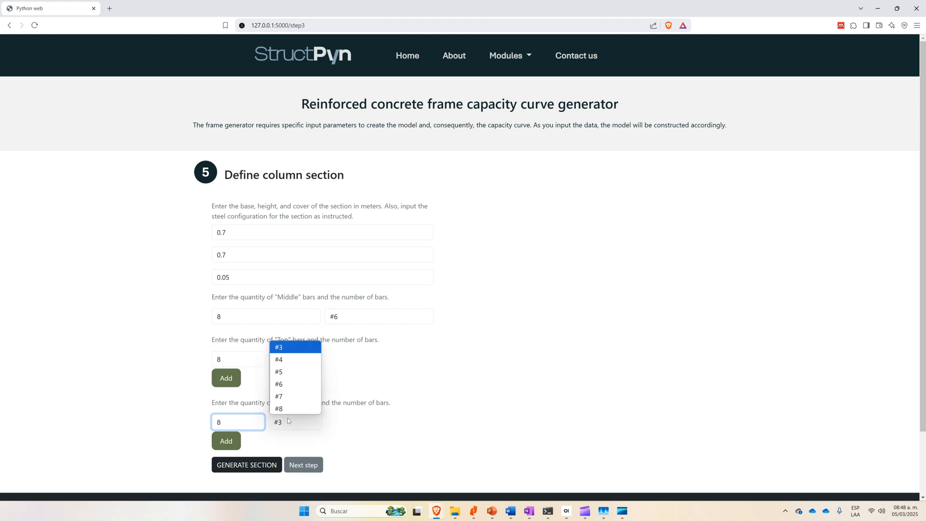
{"action": "left_click", "coordinate": [291, 385]}
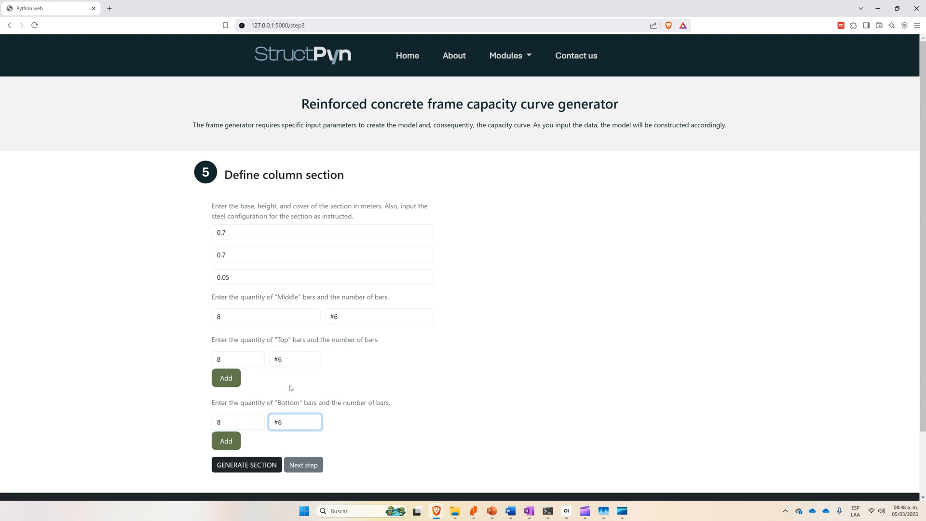
Generate the column section and proceed to the beam section definition
{"action": "left_click", "coordinate": [246, 471]}
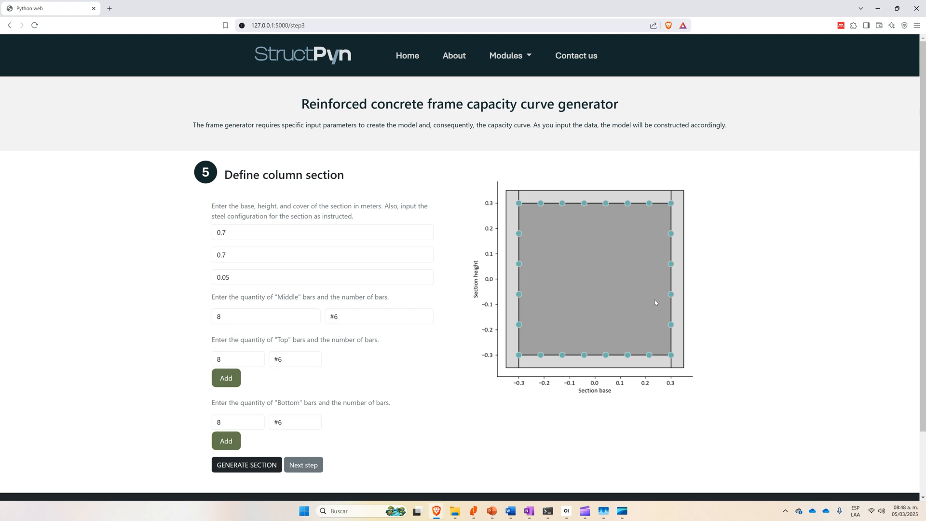
{"action": "left_click", "coordinate": [303, 466]}
{"action": "left_click", "coordinate": [493, 90]}
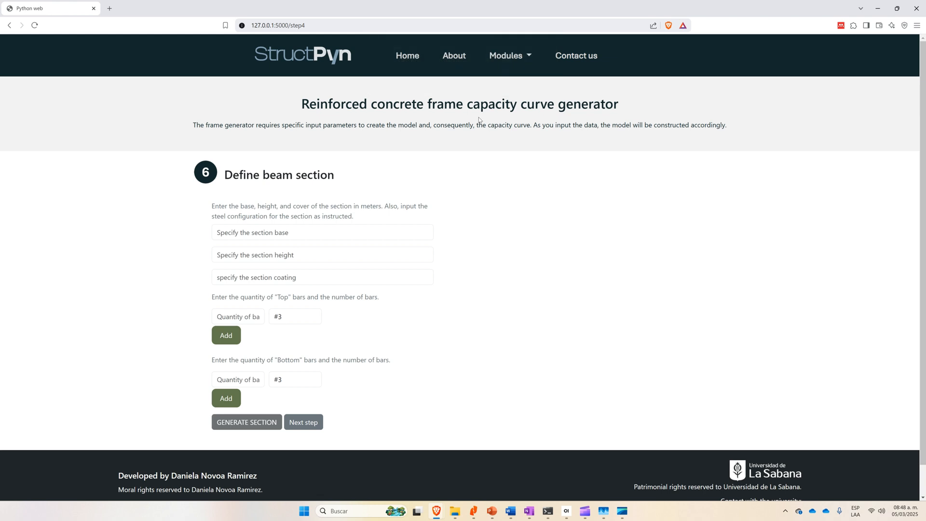
Set the beam section to a 0.35 m base, 0.45 m height and 0.05 m cover
{"action": "left_click", "coordinate": [312, 236]}
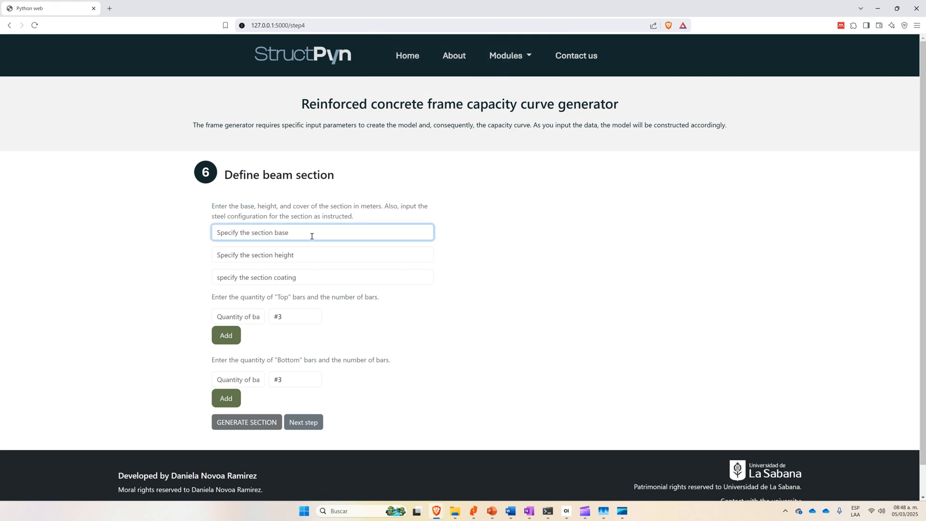
{"action": "type", "text": "0.35"}
{"action": "key", "text": "Tab"}
{"action": "type", "text": "0.45"}
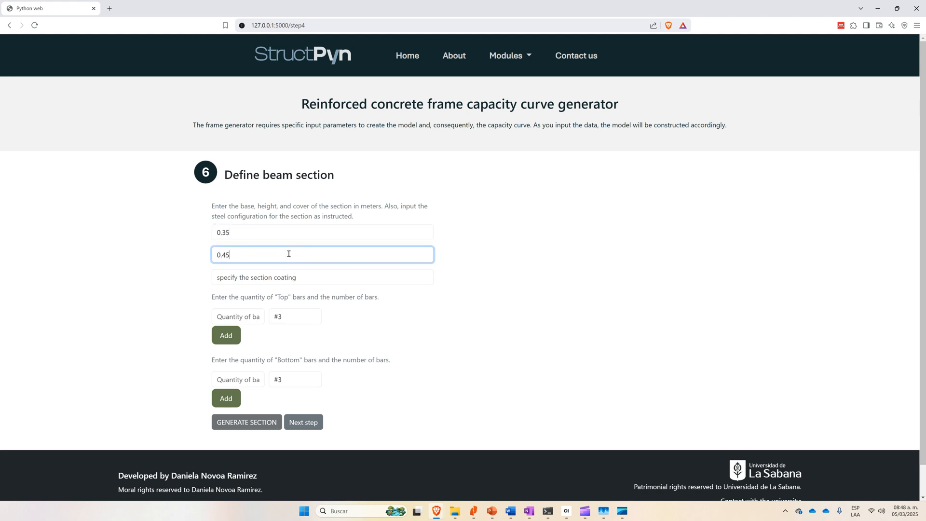
{"action": "left_click", "coordinate": [246, 278]}
{"action": "type", "text": "0.05"}
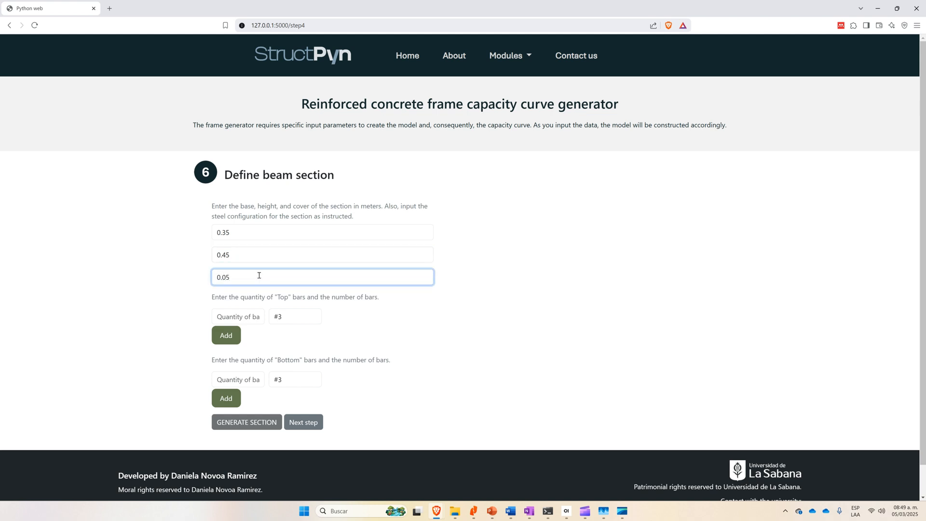
Reinforce the beam section with 5 top bars and 4 bottom bars, all of size #5
{"action": "left_click", "coordinate": [251, 316]}
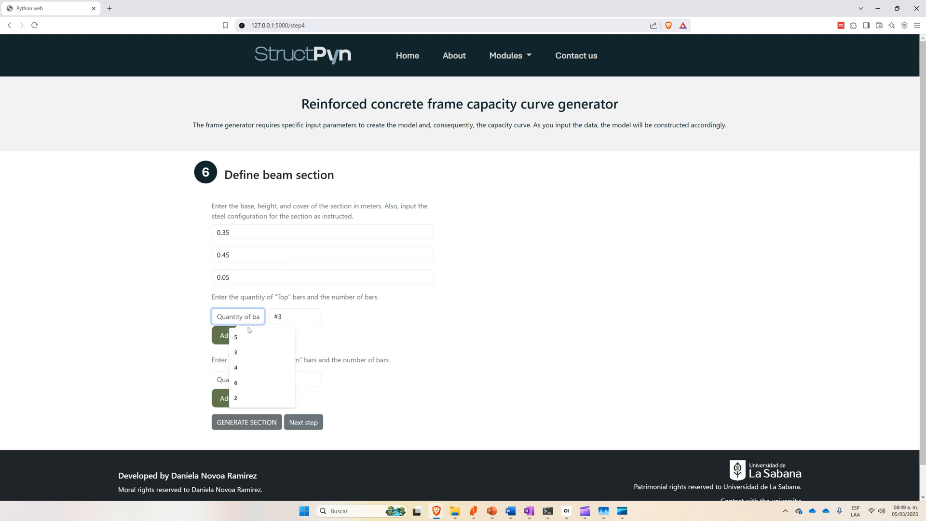
{"action": "left_click", "coordinate": [244, 336]}
{"action": "left_click", "coordinate": [294, 316]}
{"action": "left_click", "coordinate": [291, 356]}
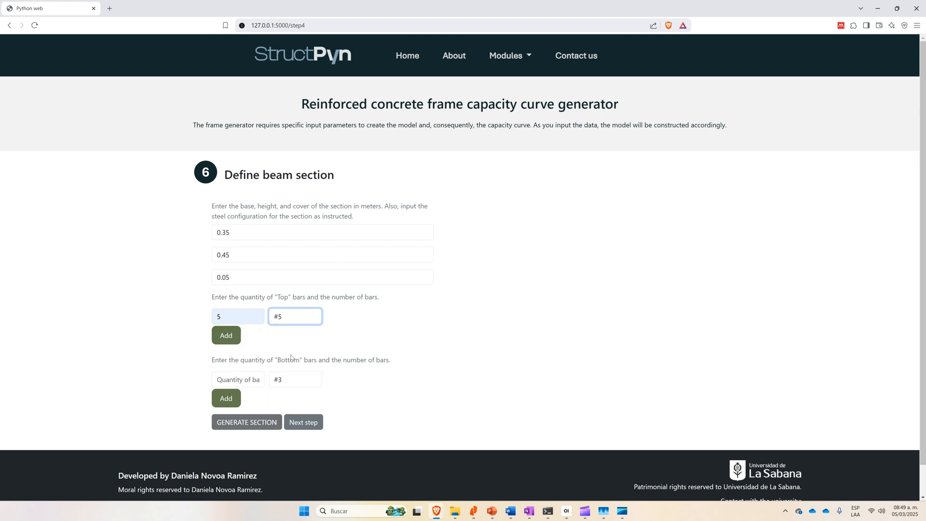
{"action": "left_click", "coordinate": [249, 380]}
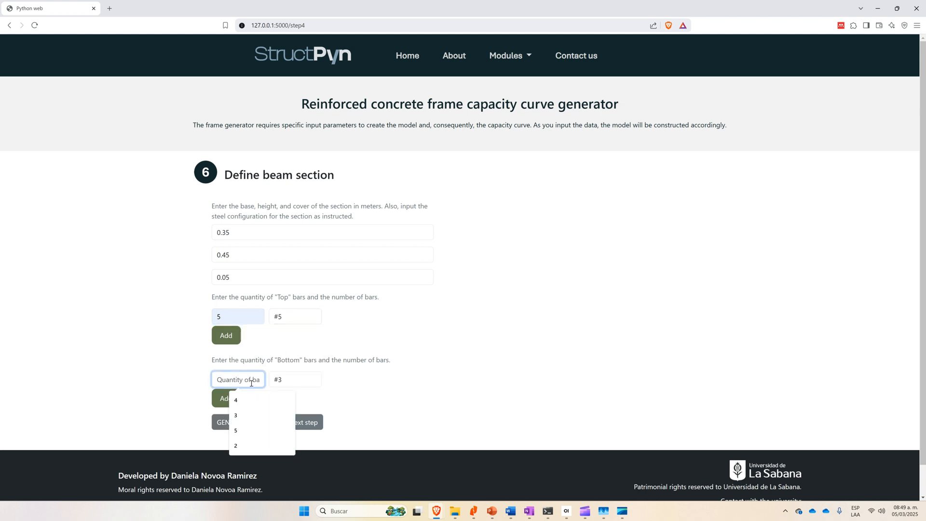
{"action": "left_click", "coordinate": [241, 400]}
{"action": "left_click", "coordinate": [289, 380]}
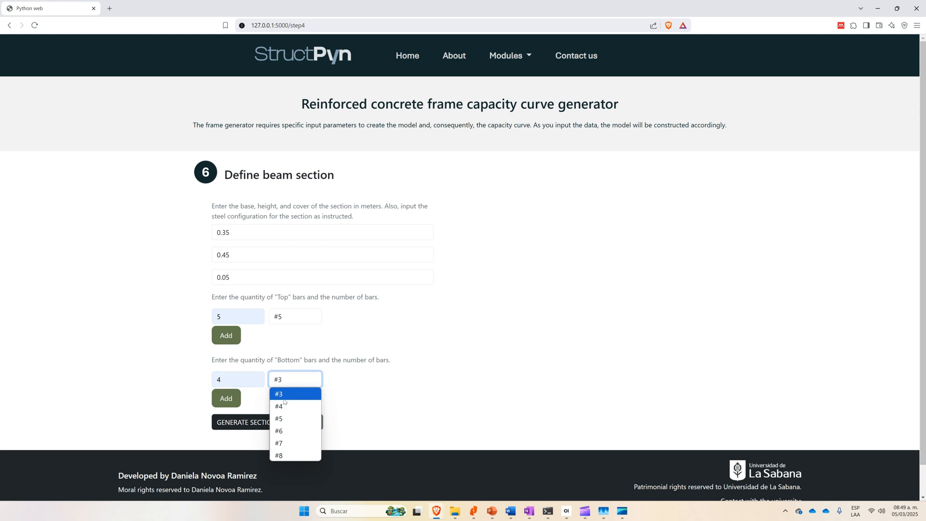
{"action": "left_click", "coordinate": [280, 418]}
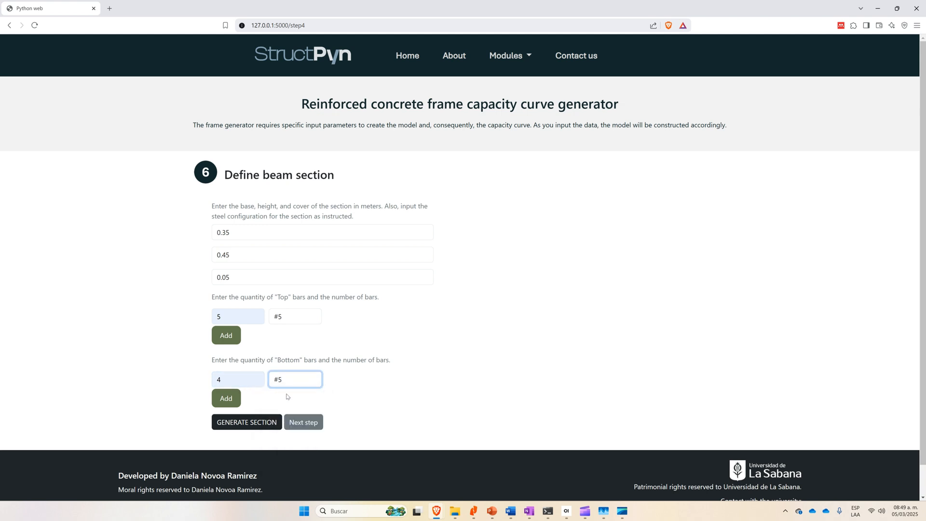
Generate the beam section and proceed to the capacity curve generation page
{"action": "left_click", "coordinate": [248, 422]}
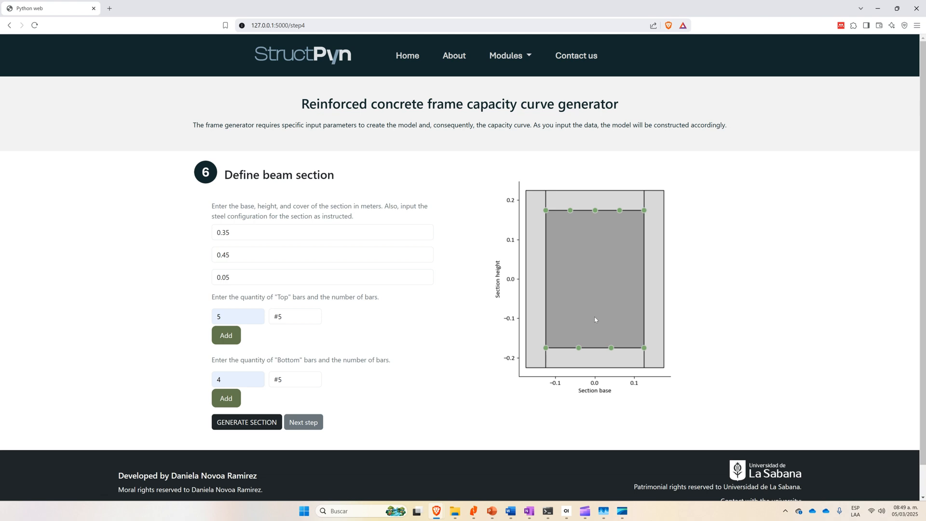
{"action": "left_click", "coordinate": [306, 427]}
{"action": "left_click", "coordinate": [493, 84]}
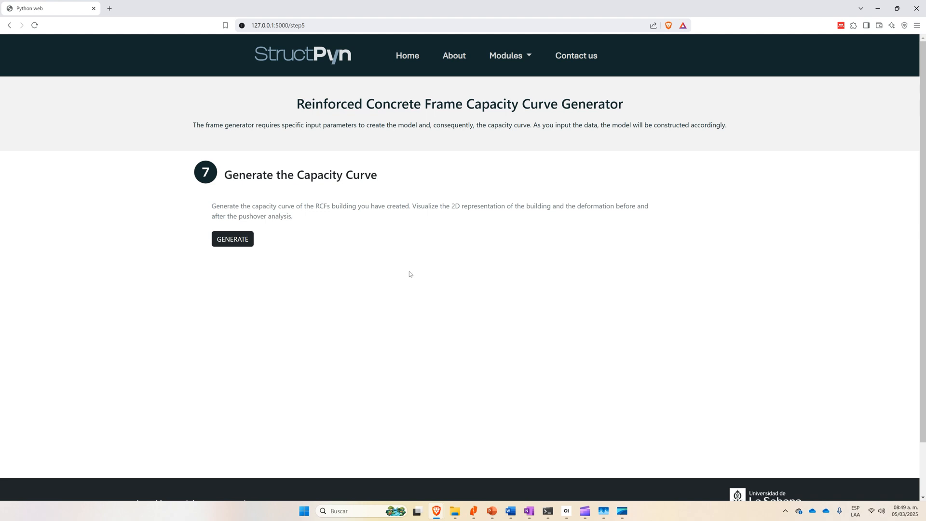
{"action": "scroll", "coordinate": [410, 274], "scroll_direction": "down", "scroll_amount": 2}
{"action": "scroll", "coordinate": [409, 274], "scroll_direction": "up", "scroll_amount": 2}
{"action": "mouse_move", "coordinate": [587, 512]}
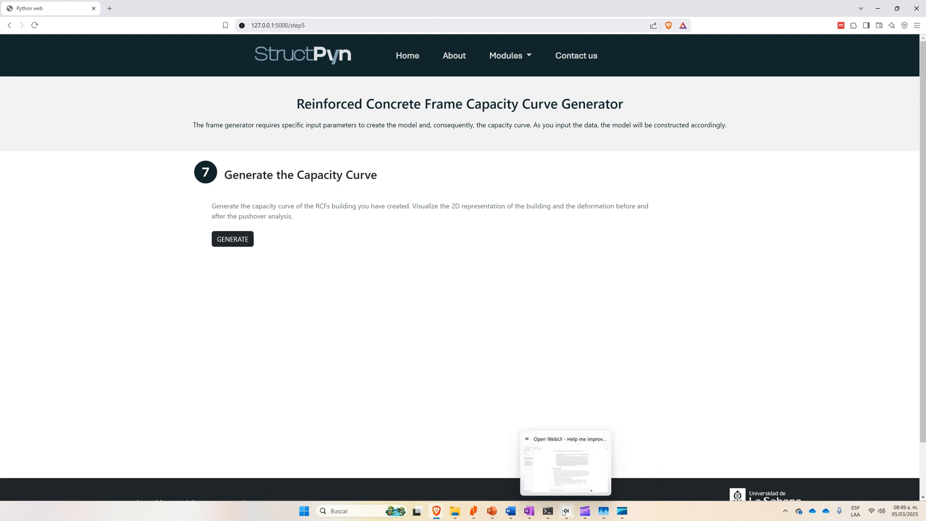